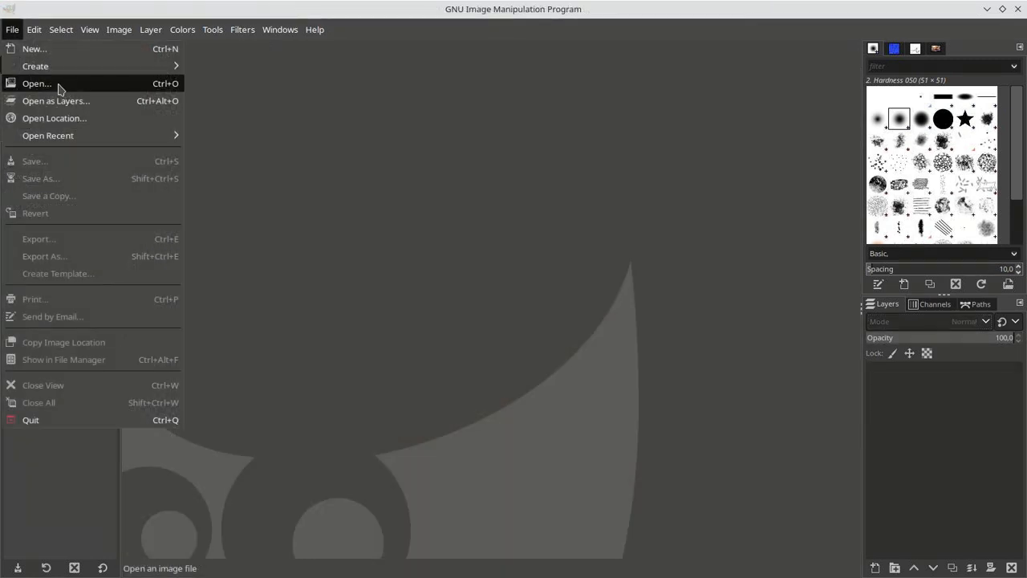
# Open _IGP1687.JPG from the 2022/OSP folder and keep its embedded color profile.
pyautogui.click(60, 86)
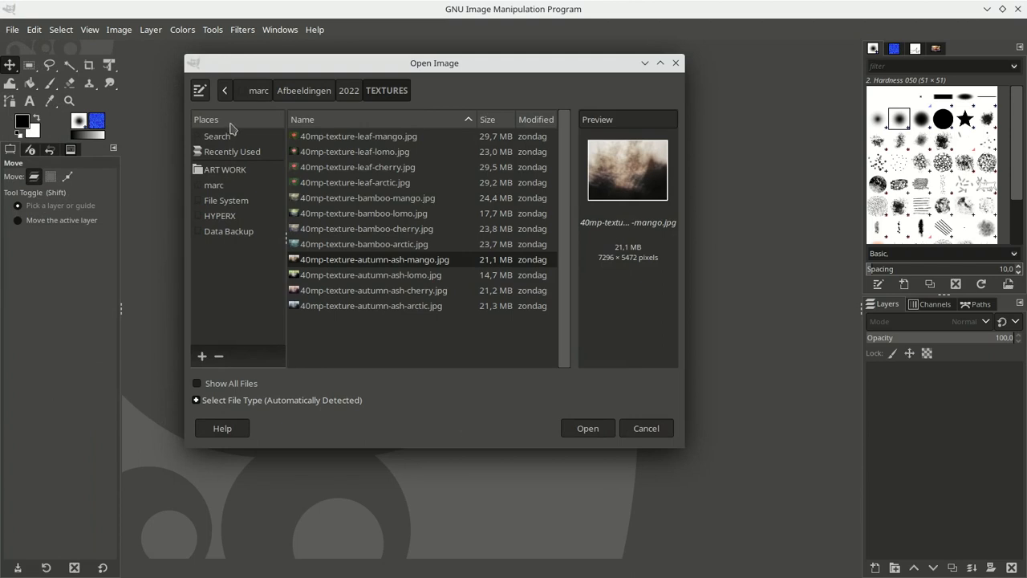
pyautogui.click(348, 89)
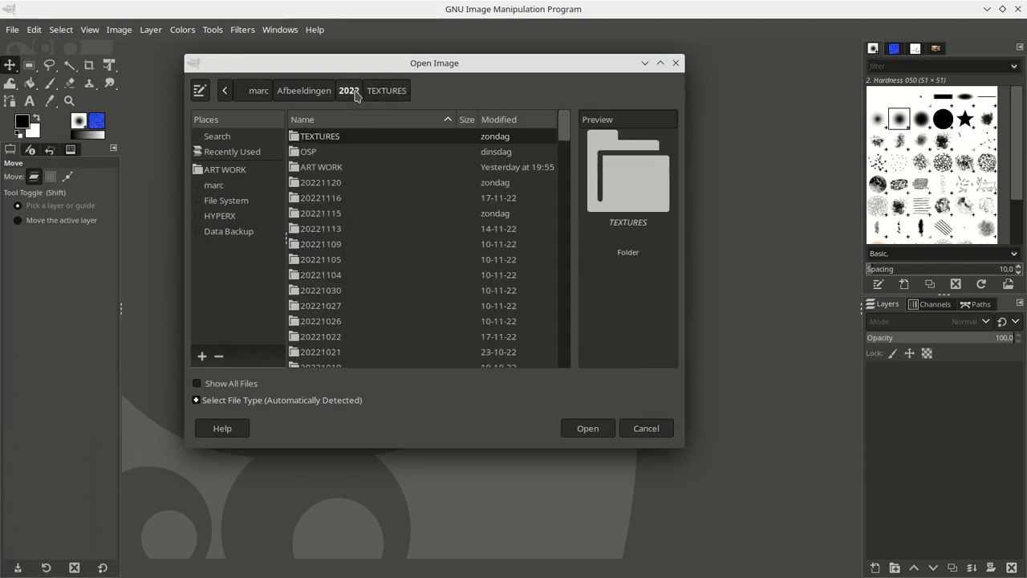
pyautogui.click(335, 156)
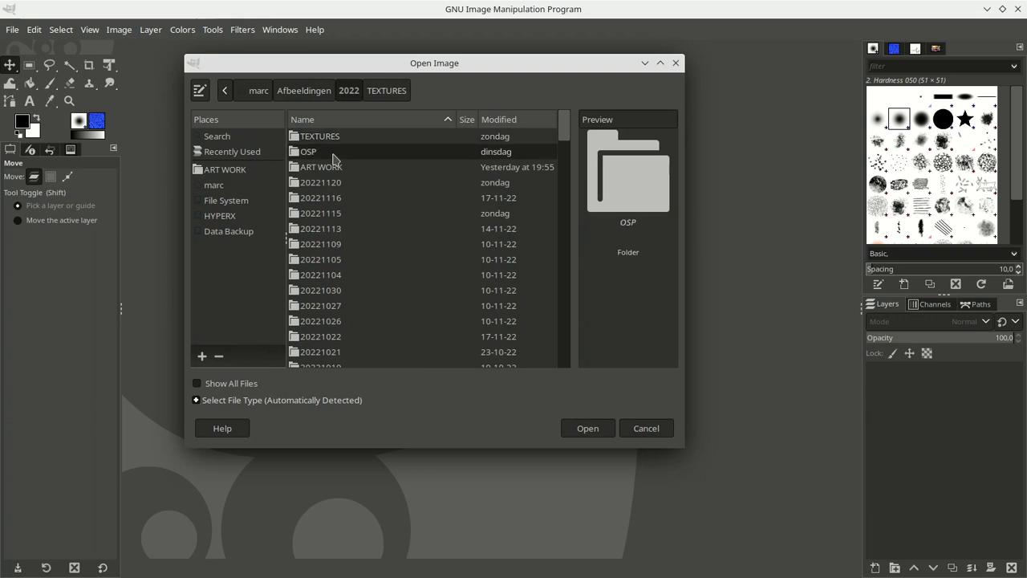
pyautogui.doubleClick(334, 156)
pyautogui.scroll(-2, 345, 197)
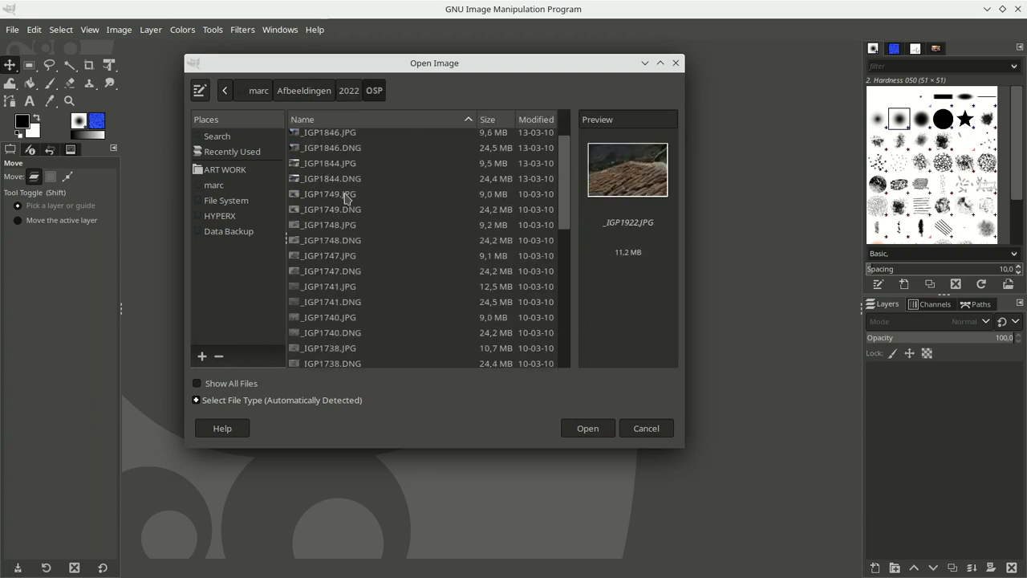
pyautogui.scroll(-8, 346, 196)
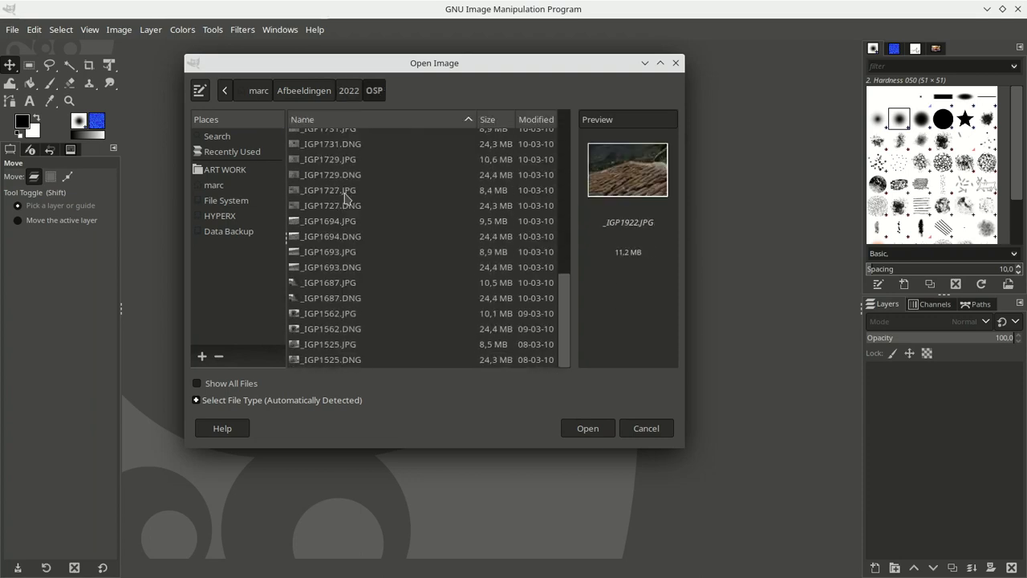
pyautogui.click(353, 285)
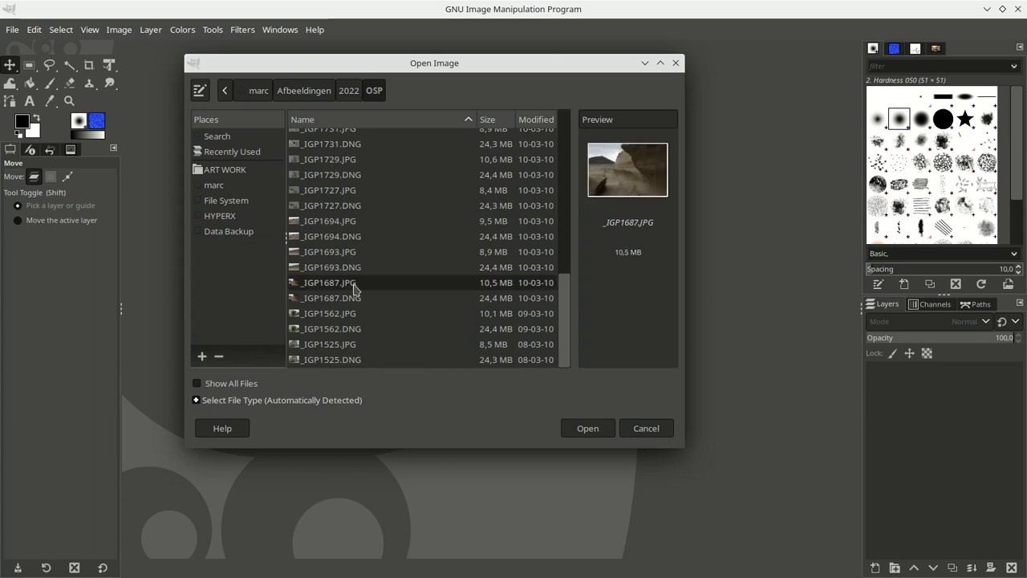
pyautogui.click(589, 431)
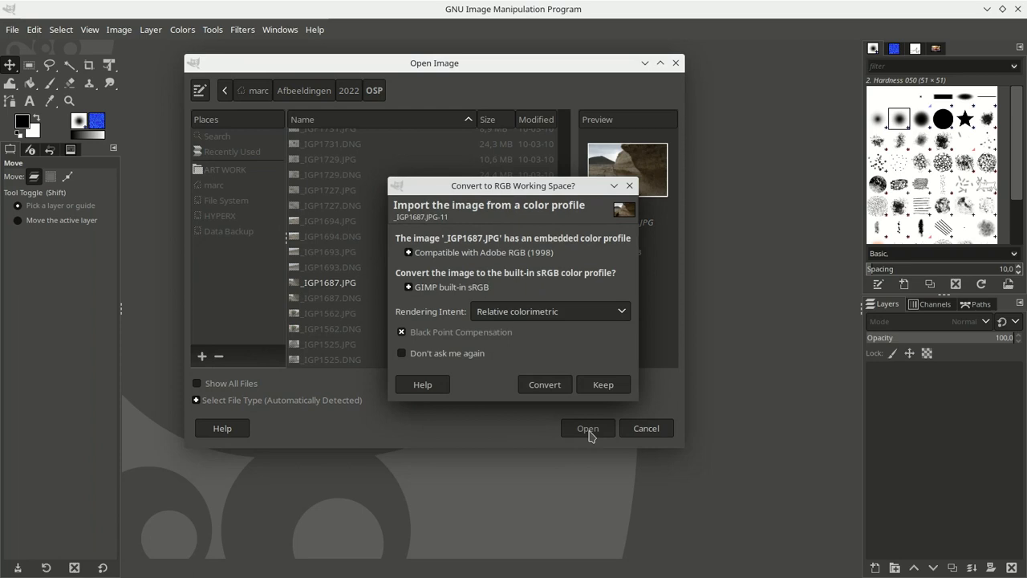
pyautogui.click(608, 386)
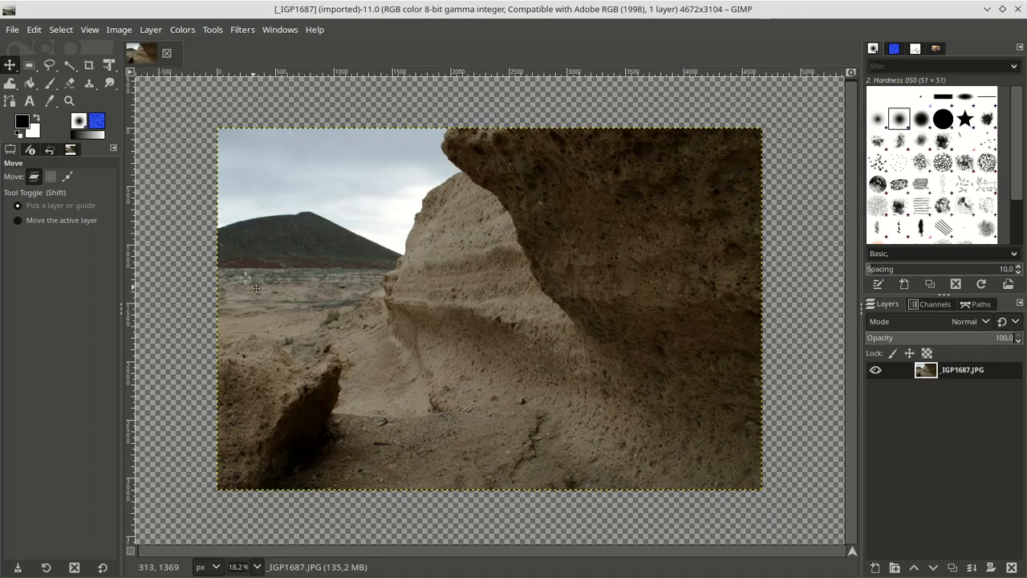
# Open the texture image 40mp-texture-leaf-mango.jpg from the 2022/TEXTURES folder.
pyautogui.click(12, 30)
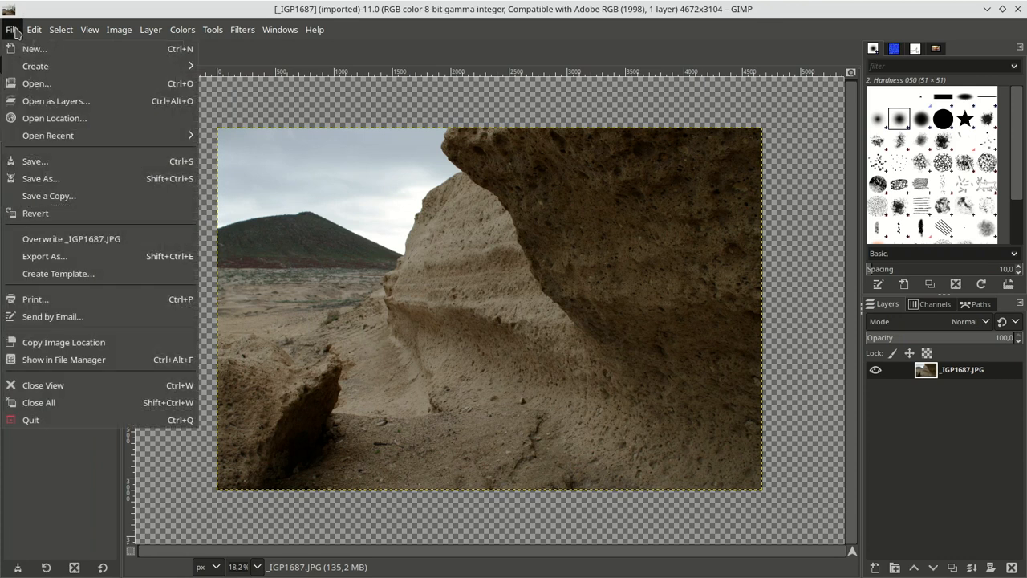
pyautogui.click(66, 84)
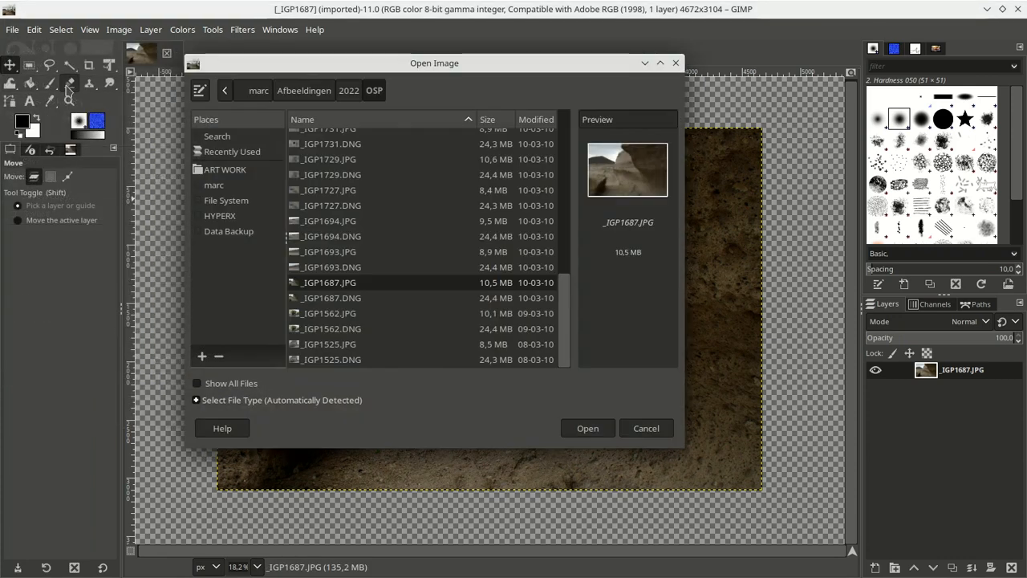
pyautogui.click(350, 92)
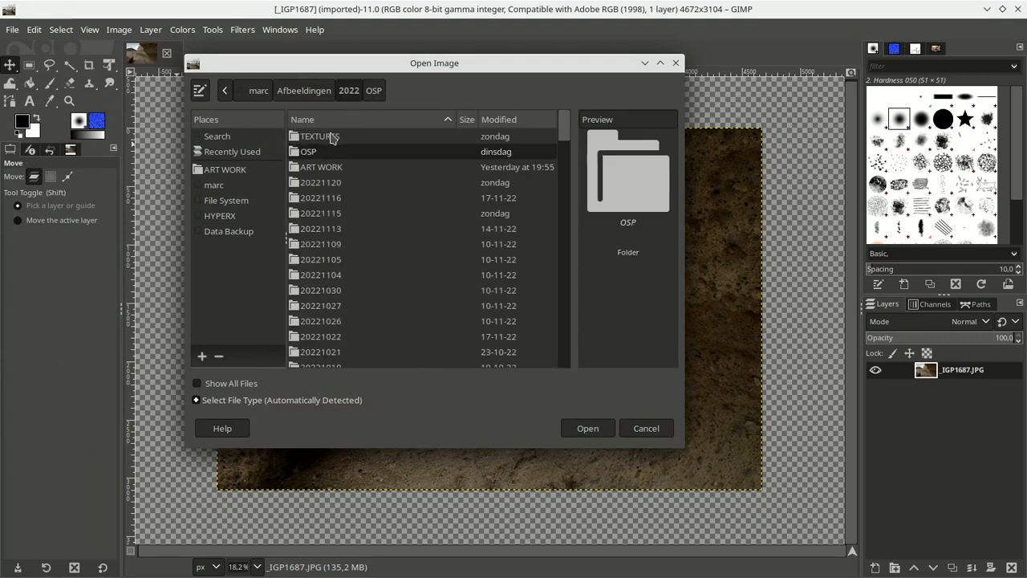
pyautogui.click(331, 138)
pyautogui.doubleClick(334, 137)
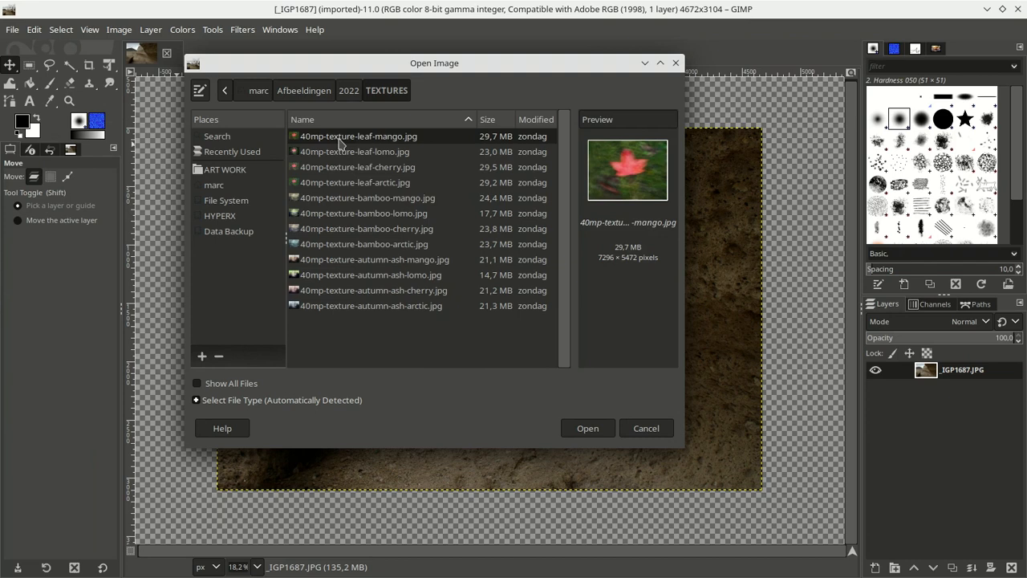
pyautogui.click(589, 429)
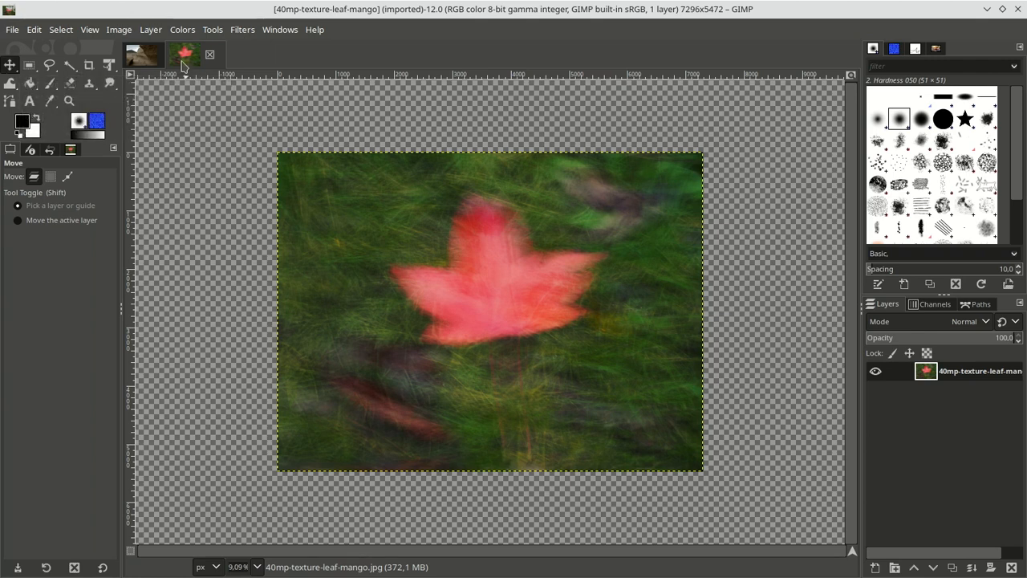
# Add the leaf texture as a new layer over the _IGP1687 rock photo and set its blend mode to Overlay.
pyautogui.click(138, 56)
pyautogui.moveTo(138, 59); pyautogui.dragTo(256, 162)
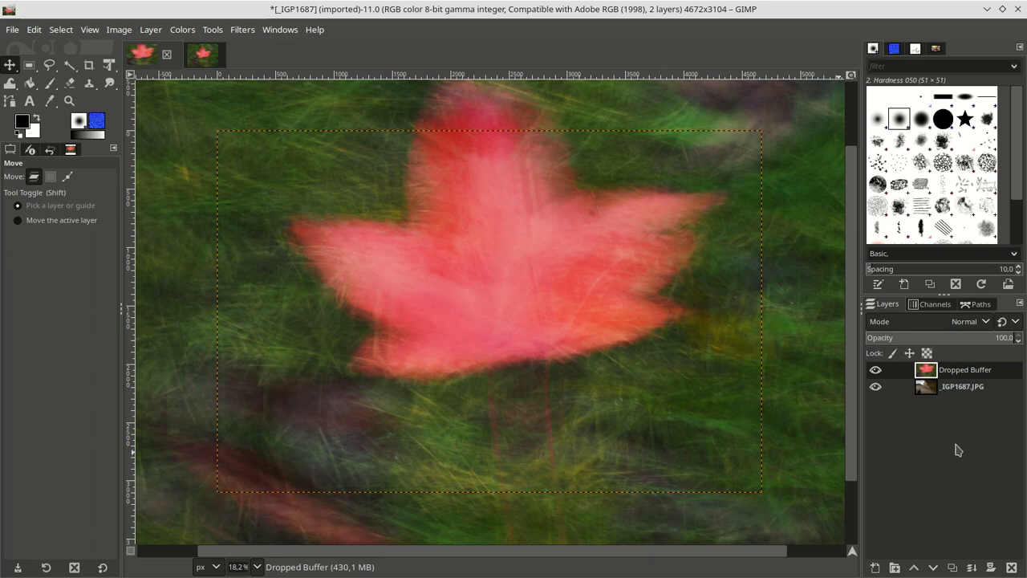
pyautogui.click(986, 327)
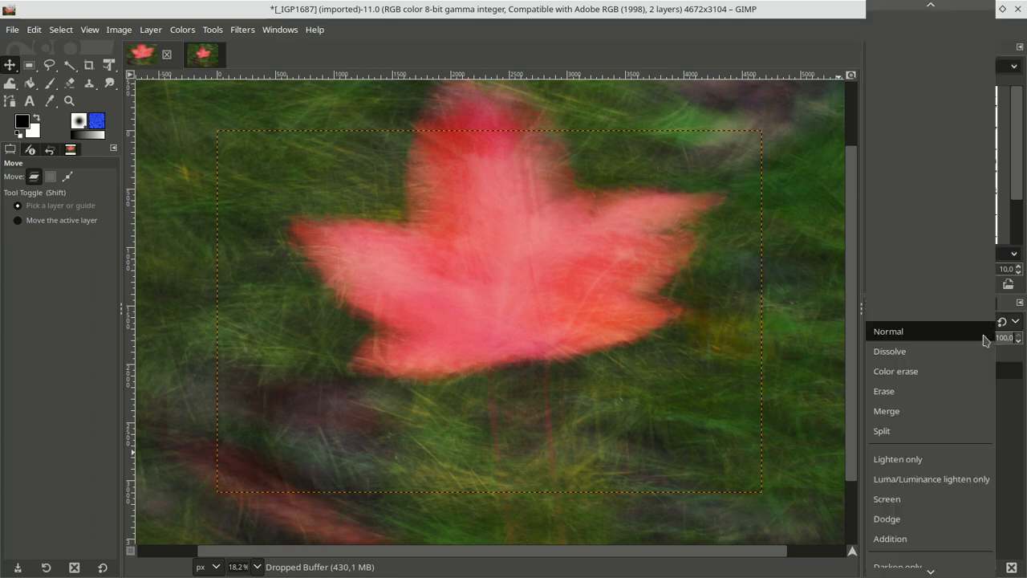
pyautogui.scroll(-5, 953, 428)
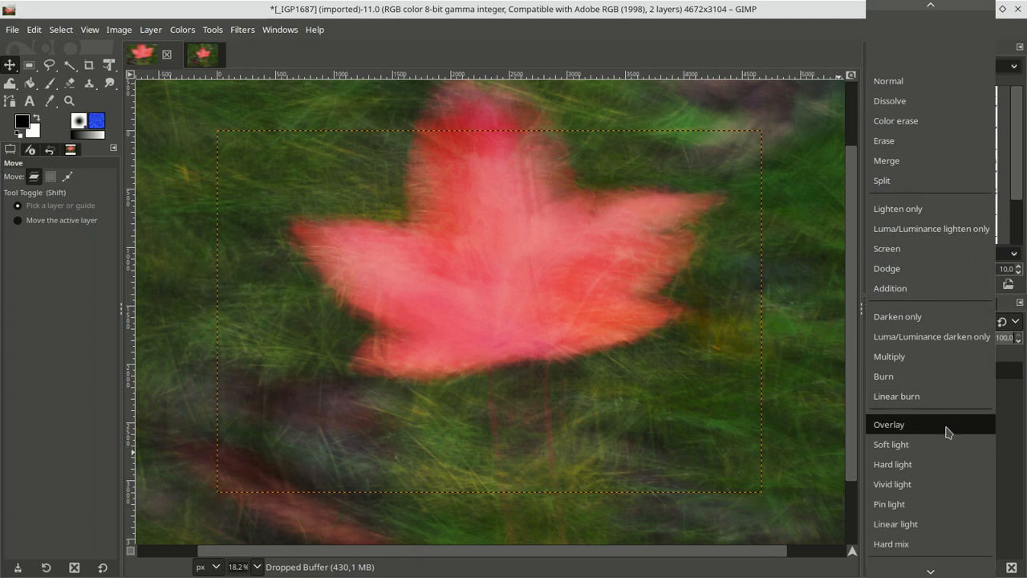
pyautogui.click(948, 433)
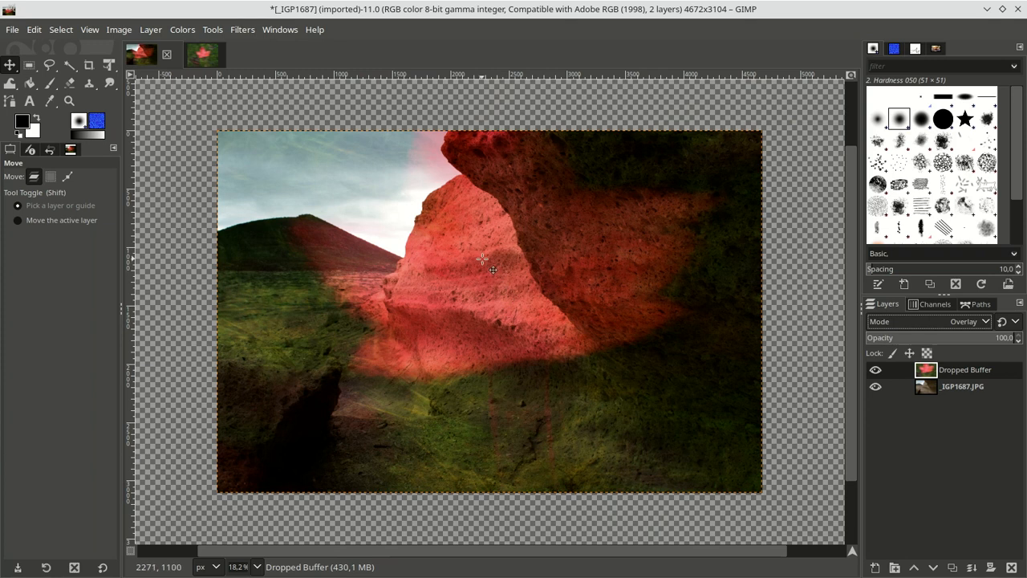
# Move the leaf texture layer down and right over the rock wall and reduce its opacity to 66.7.
pyautogui.moveTo(482, 258); pyautogui.dragTo(558, 343)
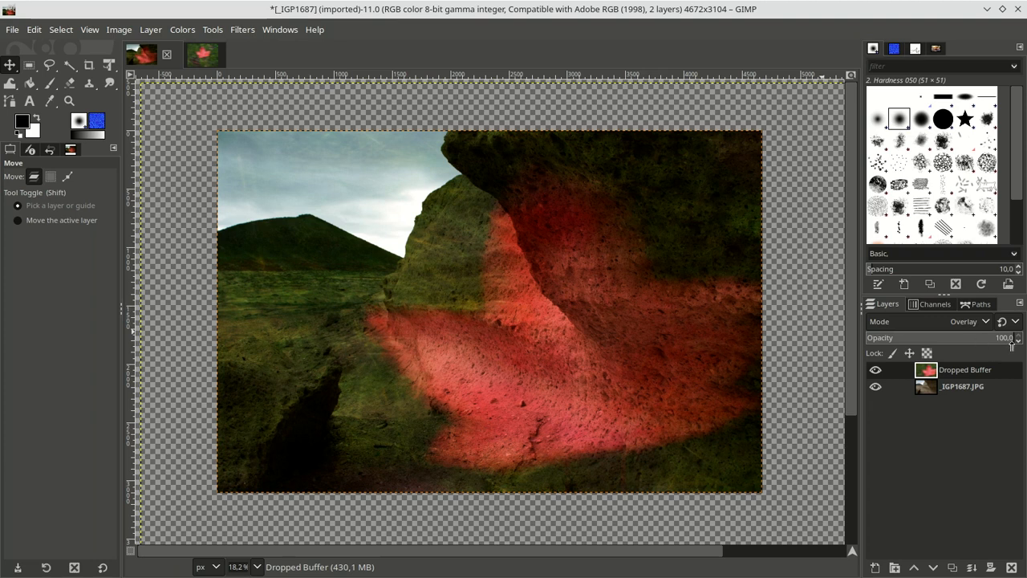
pyautogui.moveTo(1010, 344); pyautogui.dragTo(964, 342)
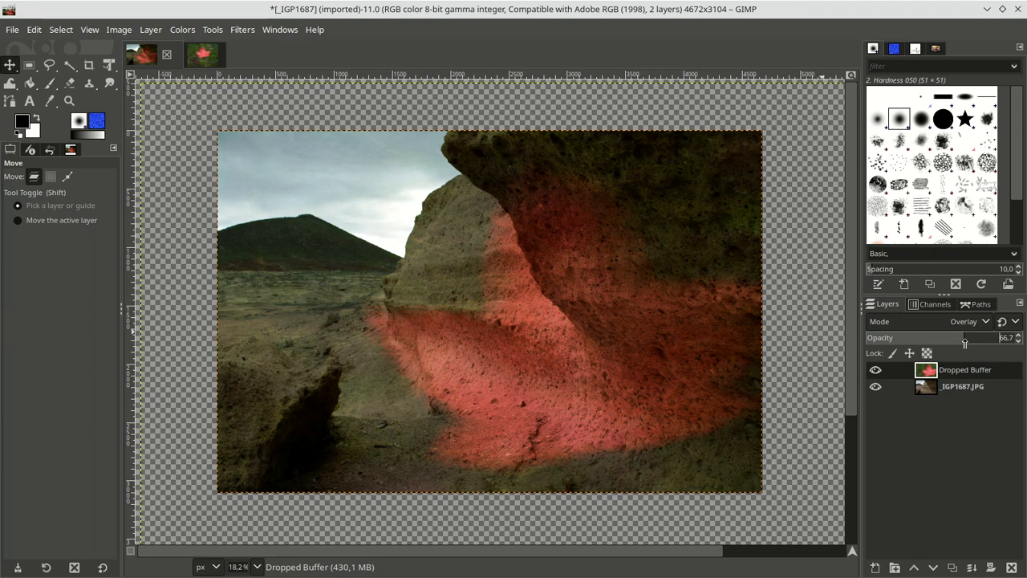
# Scale the leaf texture layer to 10000 × 7500 px and shift it down and right across the rock.
pyautogui.click(563, 343)
pyautogui.rightClick(563, 343)
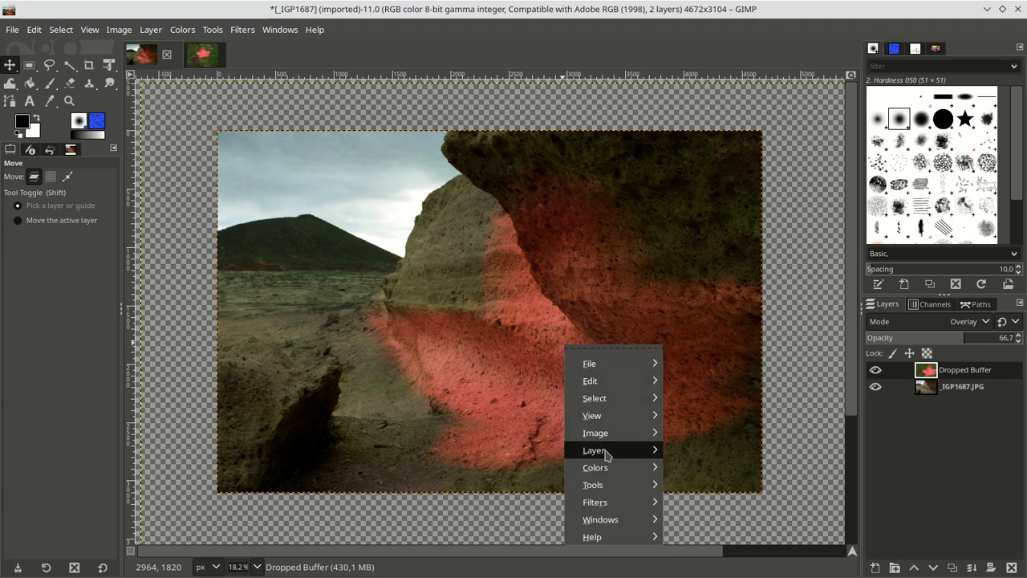
pyautogui.moveTo(604, 455)
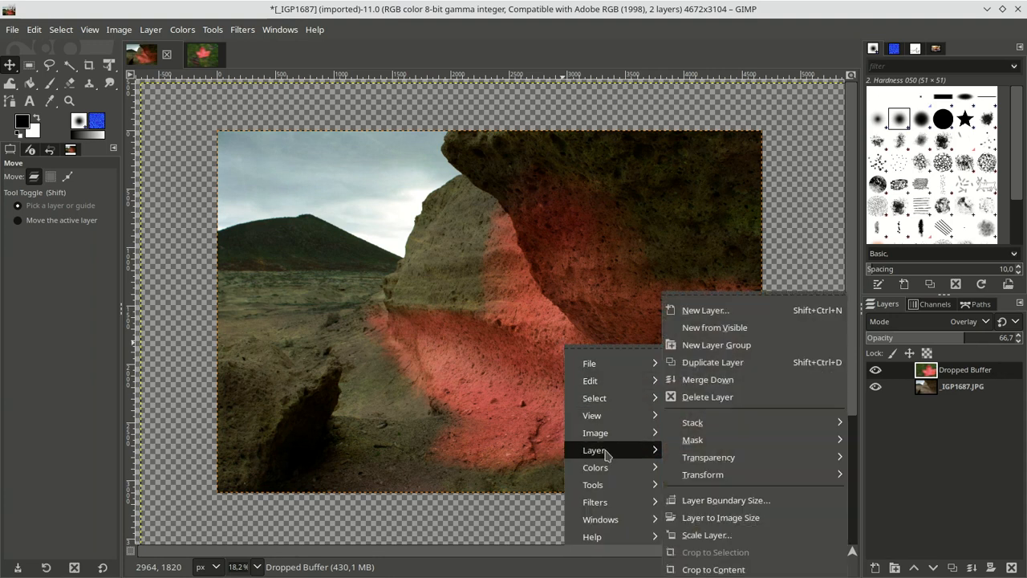
pyautogui.click(732, 536)
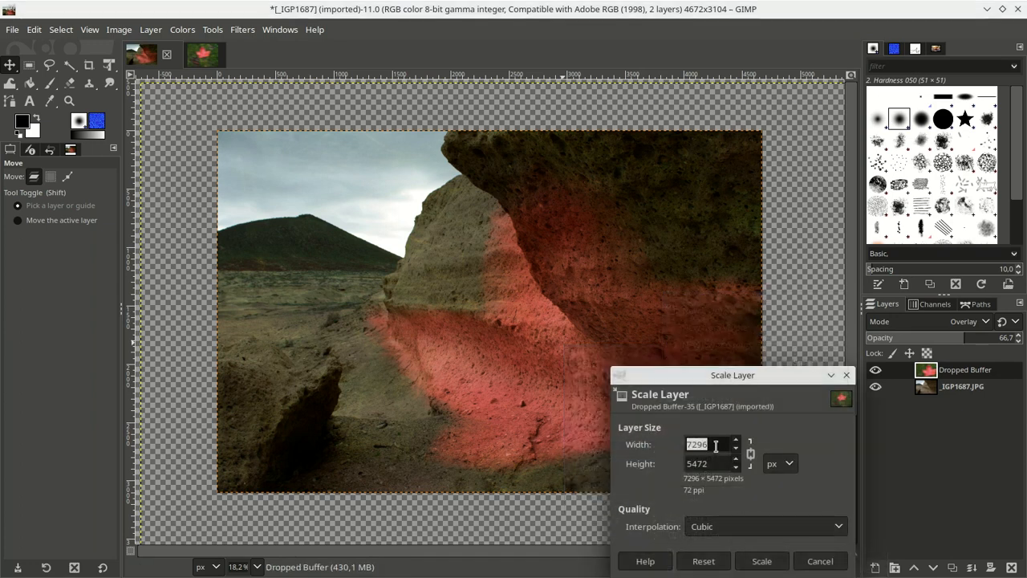
pyautogui.write('10000')
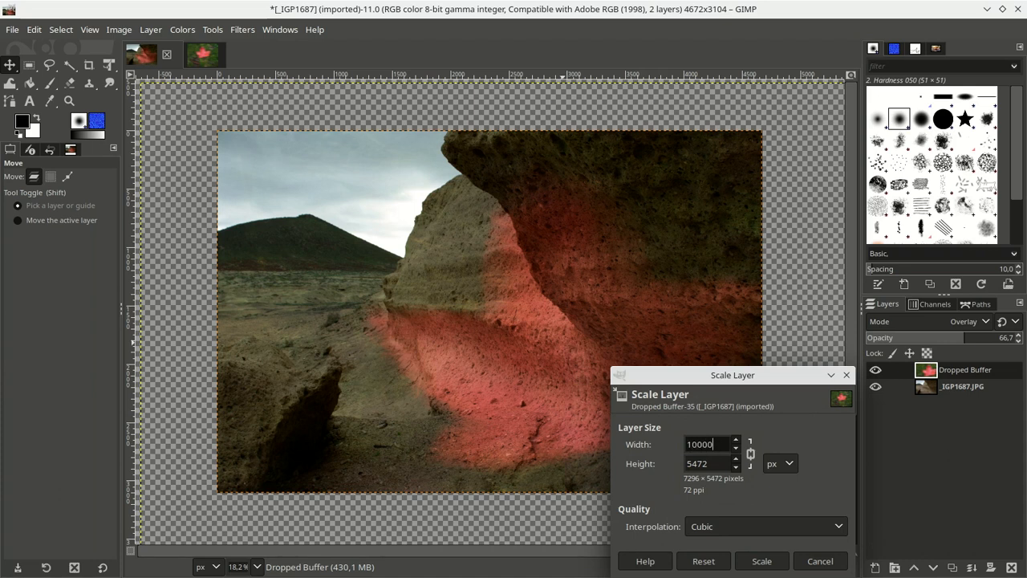
pyautogui.click(713, 463)
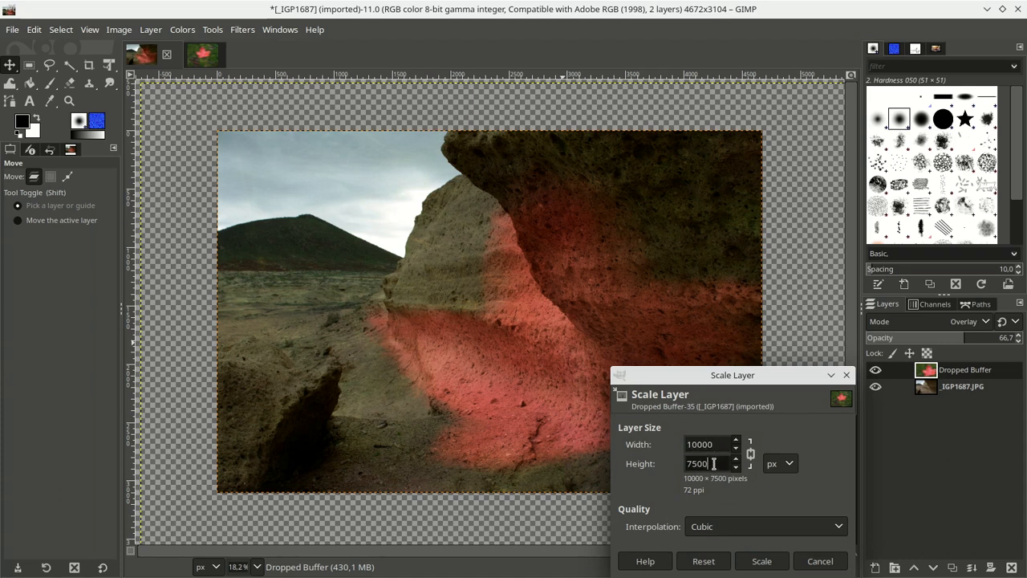
pyautogui.click(770, 561)
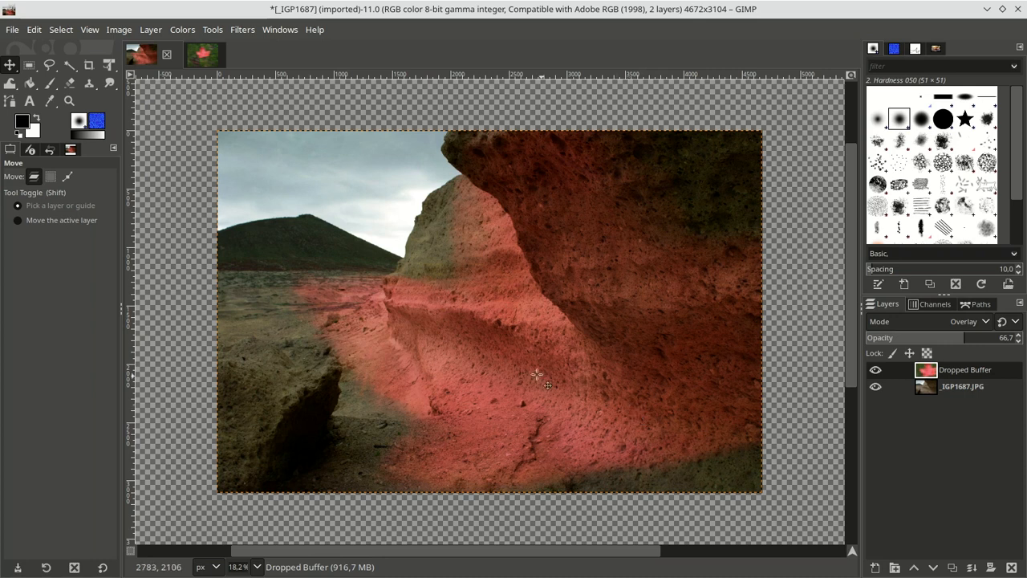
pyautogui.moveTo(525, 343); pyautogui.dragTo(570, 371)
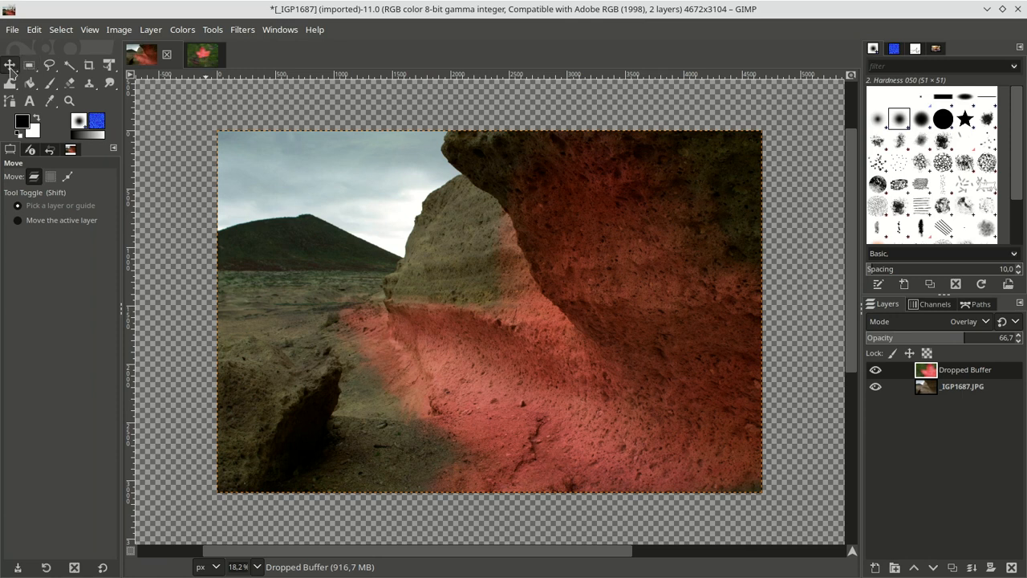
# Add a second copy of the leaf texture as the top layer of the rock photo in Overlay mode.
pyautogui.click(196, 65)
pyautogui.moveTo(195, 64); pyautogui.dragTo(261, 170)
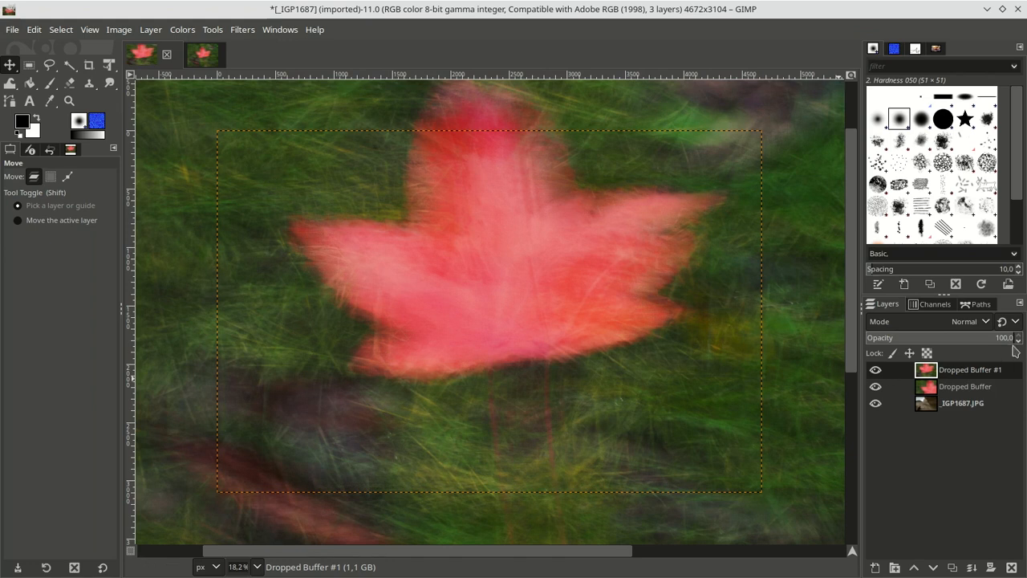
pyautogui.click(987, 328)
pyautogui.scroll(-8, 988, 327)
pyautogui.scroll(-3, 990, 327)
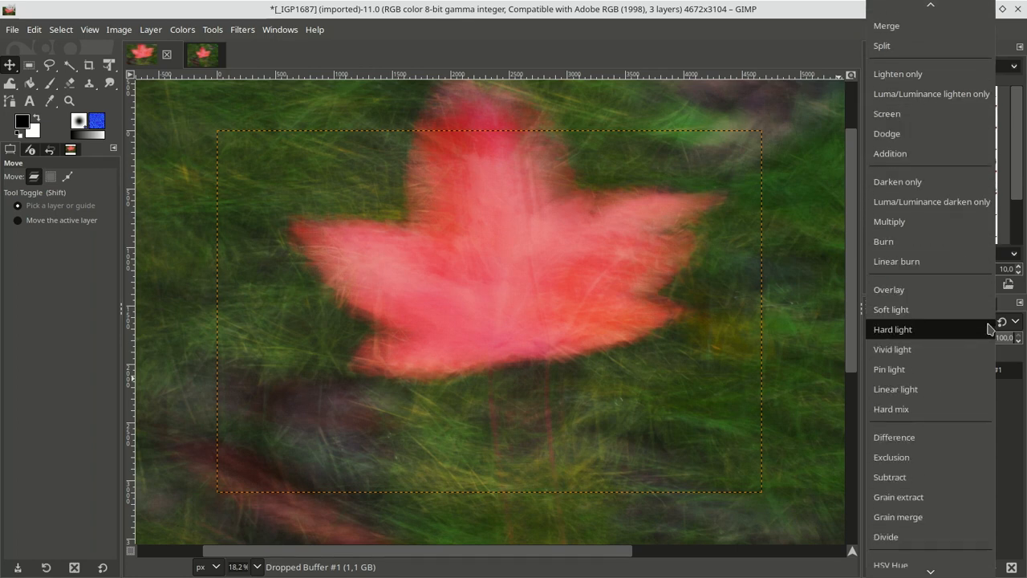
pyautogui.scroll(1, 989, 327)
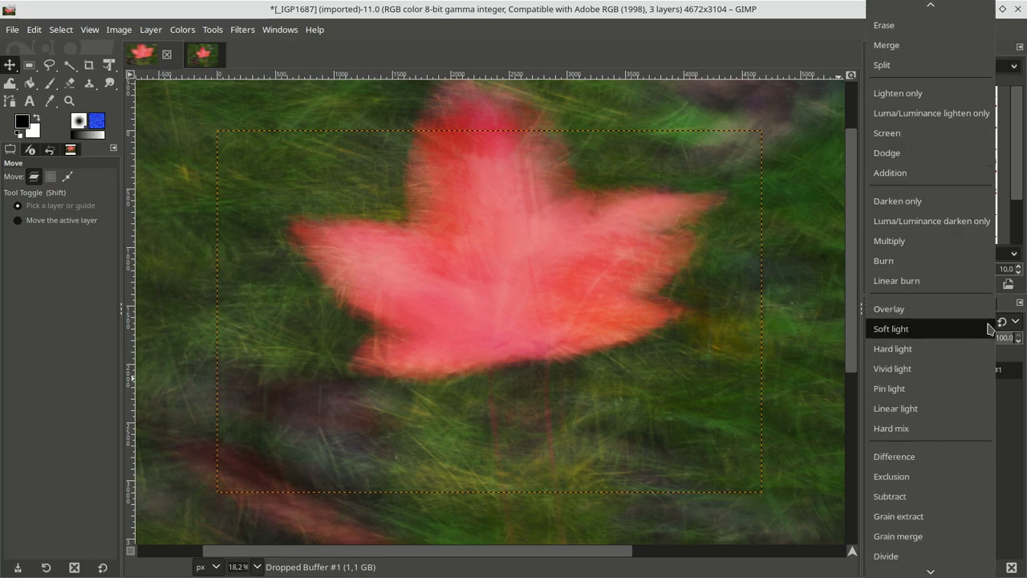
pyautogui.click(947, 314)
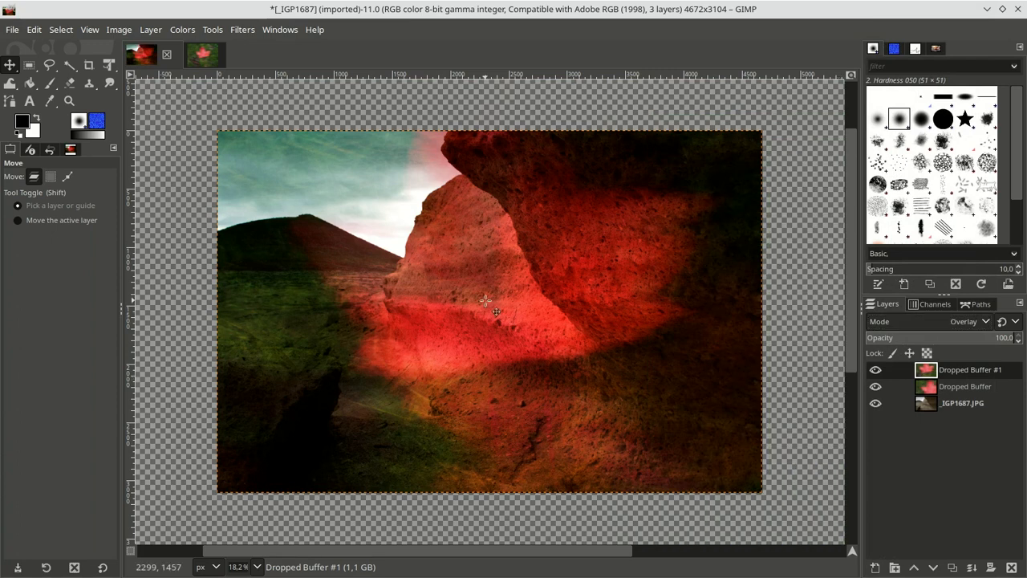
# Move the second leaf layer about 1300 px left and 290 px up, and lower its opacity to 60.6.
pyautogui.click(478, 265)
pyautogui.moveTo(479, 266); pyautogui.dragTo(349, 233)
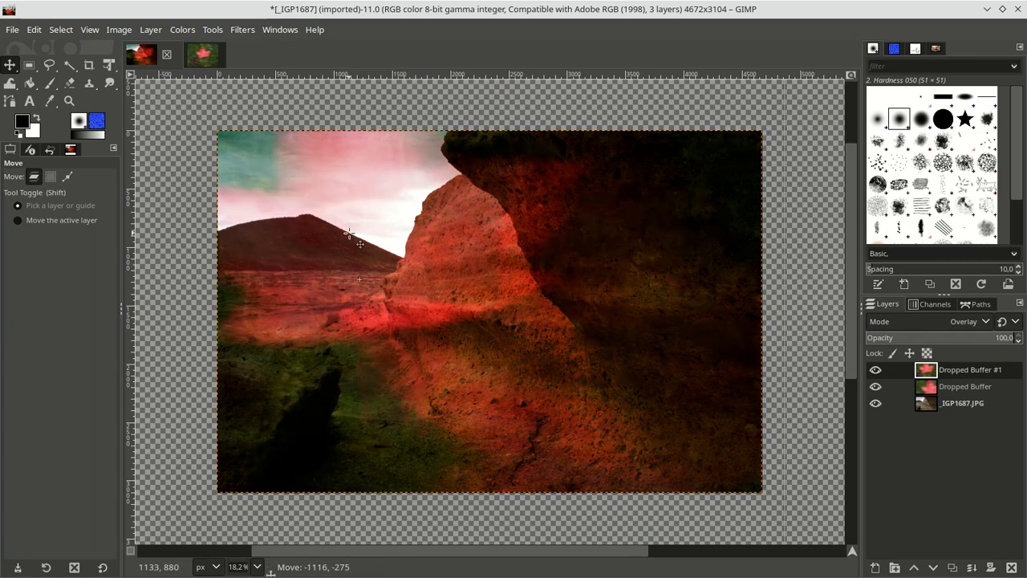
pyautogui.moveTo(349, 233); pyautogui.dragTo(315, 230)
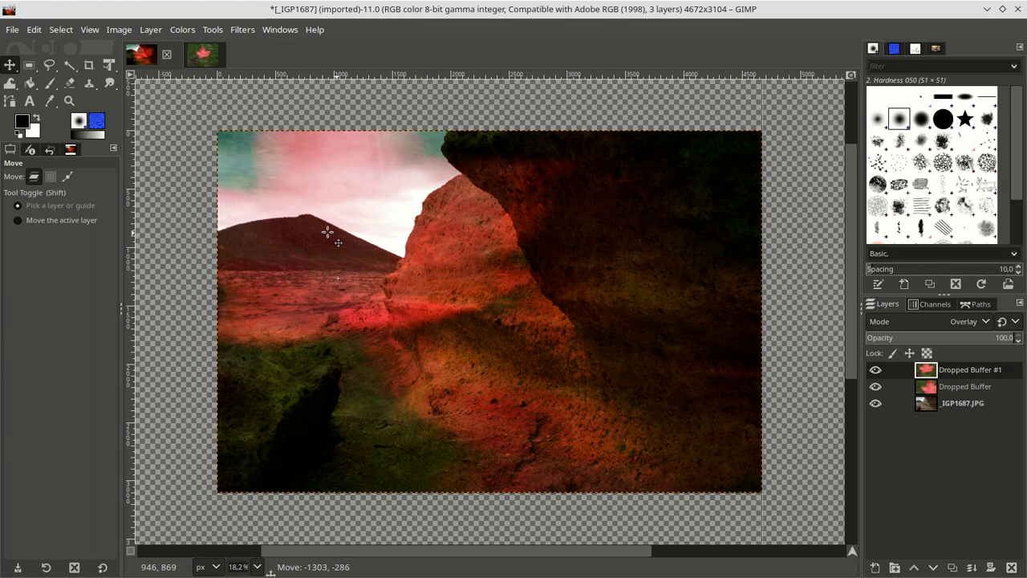
pyautogui.moveTo(328, 231); pyautogui.dragTo(328, 232)
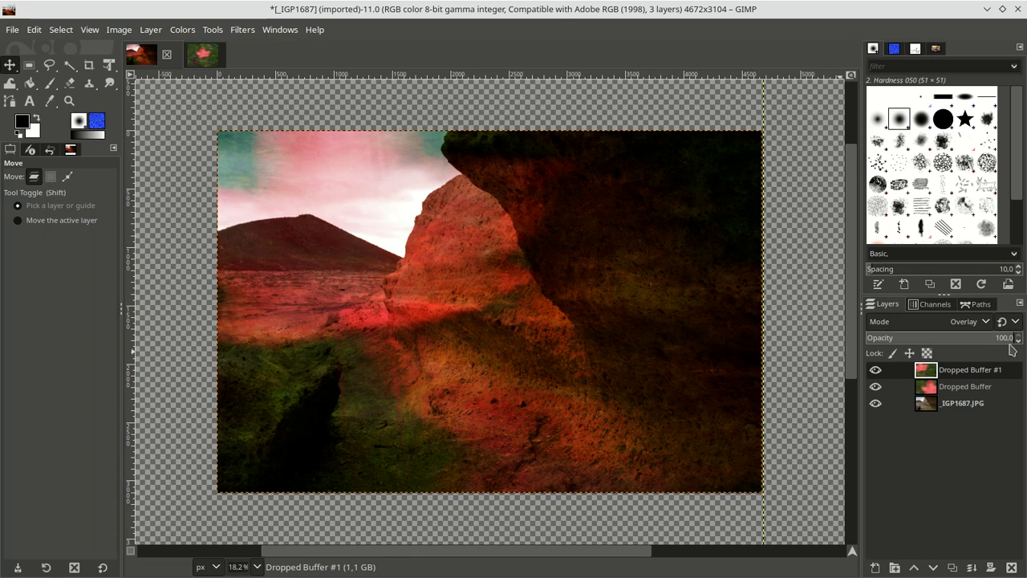
pyautogui.moveTo(1011, 345); pyautogui.dragTo(955, 345)
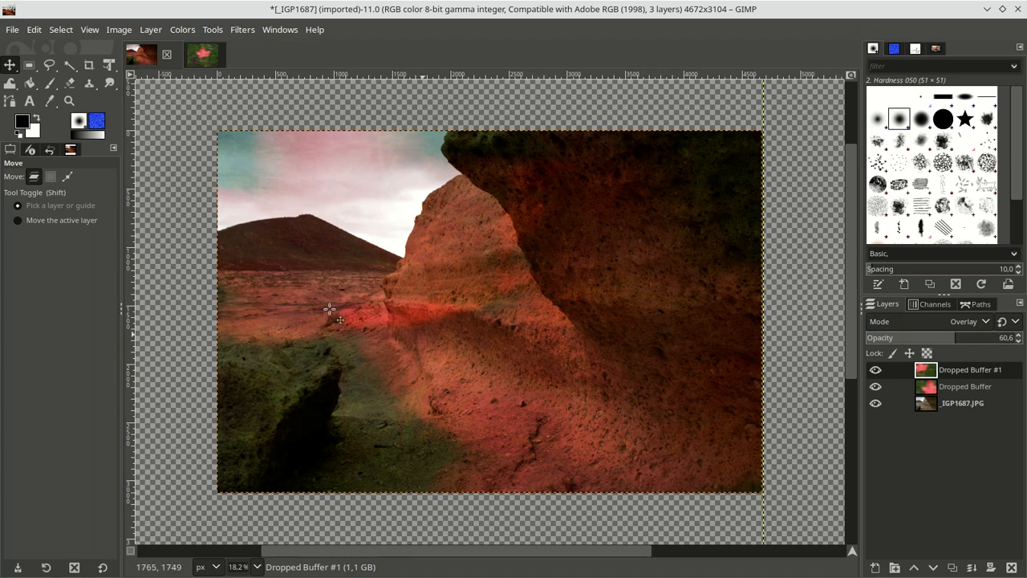
# Open 40mp-texture-autumn-ash-mango.jpg and add it as the top layer of the _IGP1687 rock photo.
pyautogui.click(12, 30)
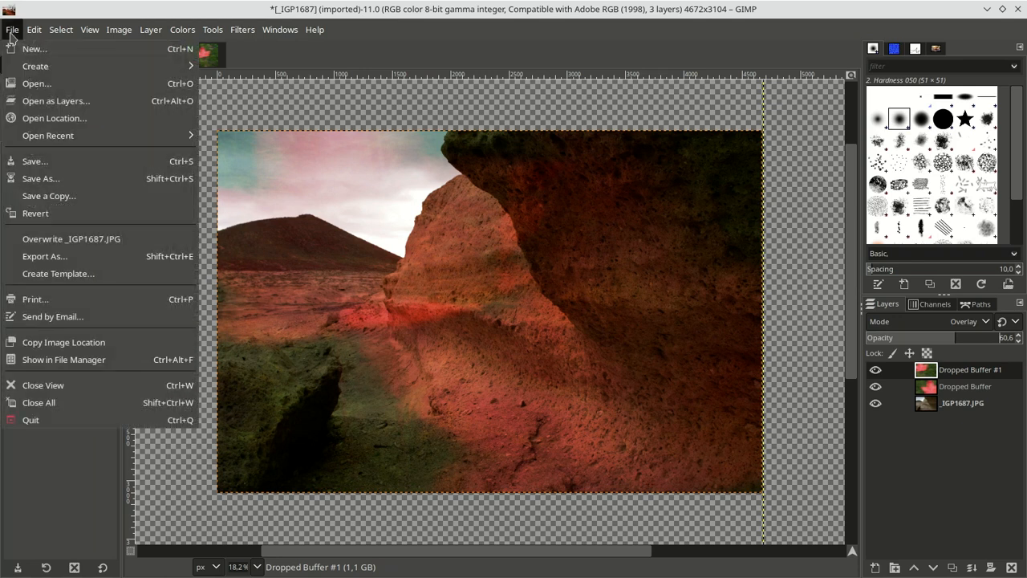
pyautogui.click(70, 86)
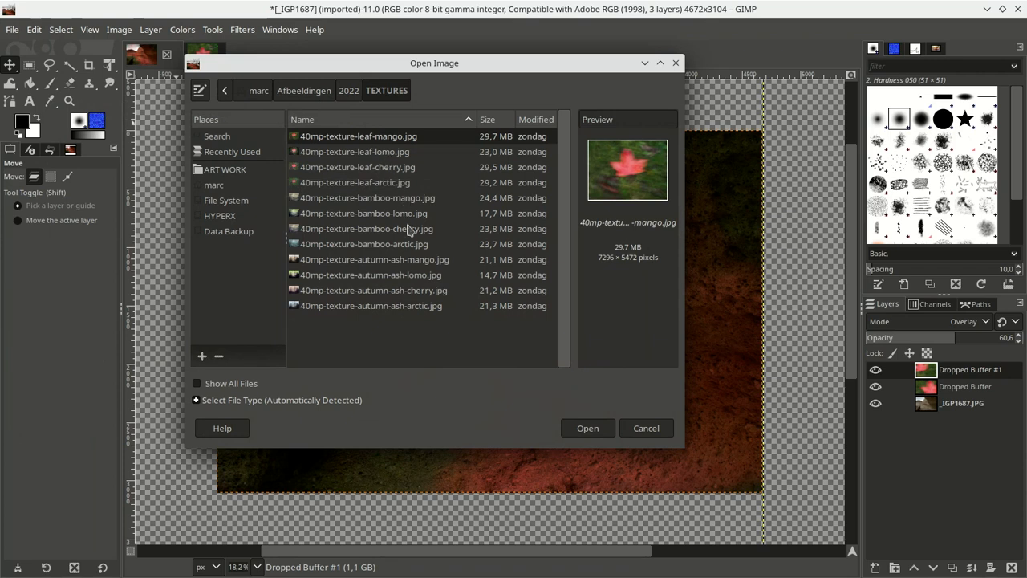
pyautogui.click(408, 264)
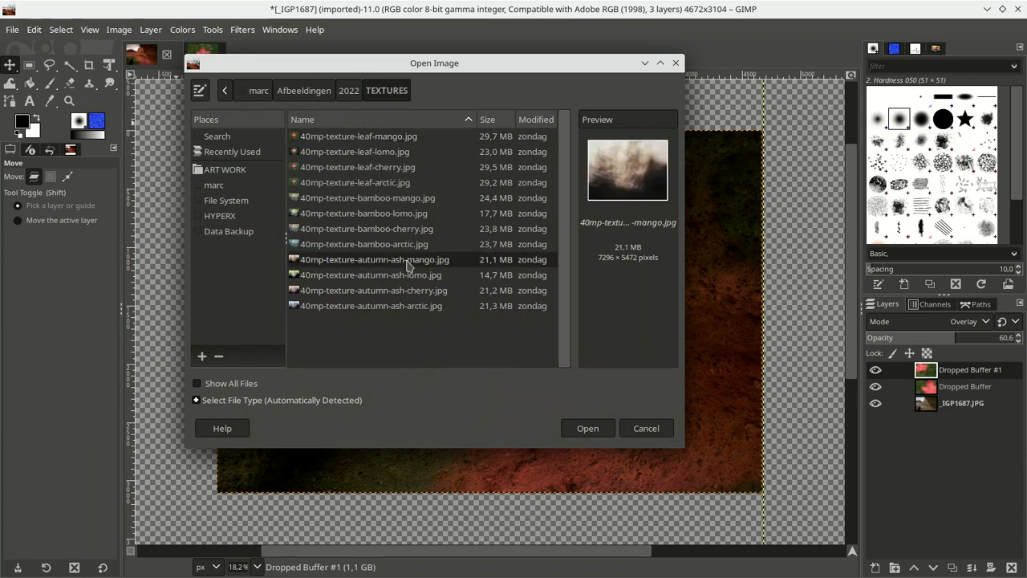
pyautogui.click(588, 428)
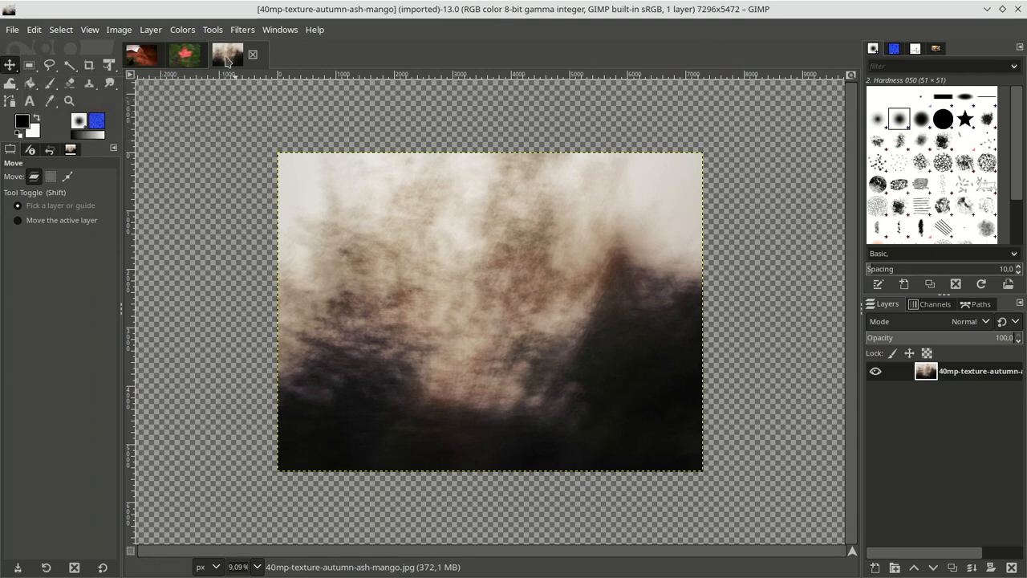
pyautogui.moveTo(226, 62); pyautogui.dragTo(257, 171)
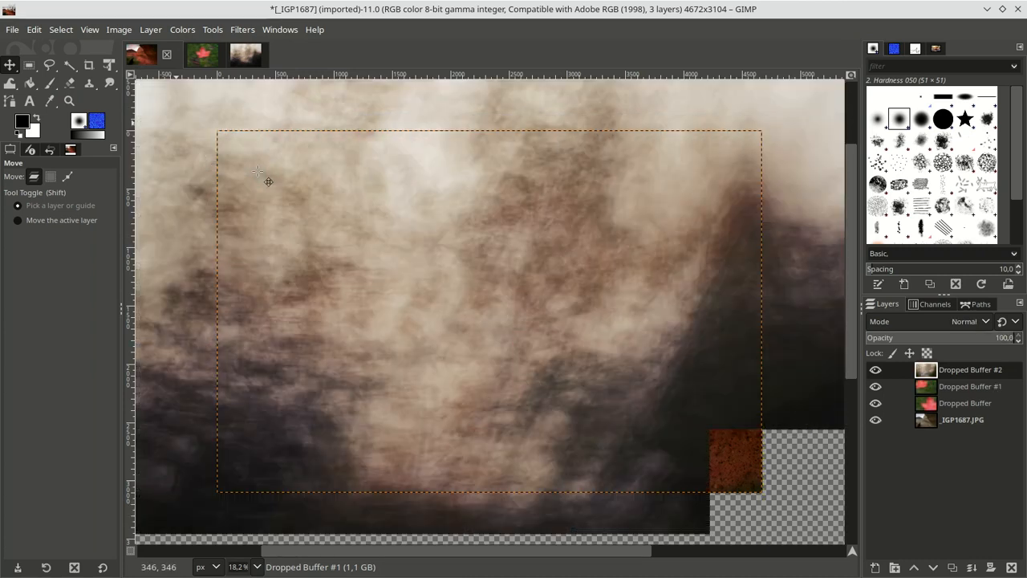
# Set the autumn ash texture layer's blend mode to Overlay.
pyautogui.click(985, 324)
pyautogui.scroll(-3, 894, 482)
pyautogui.scroll(-4, 893, 490)
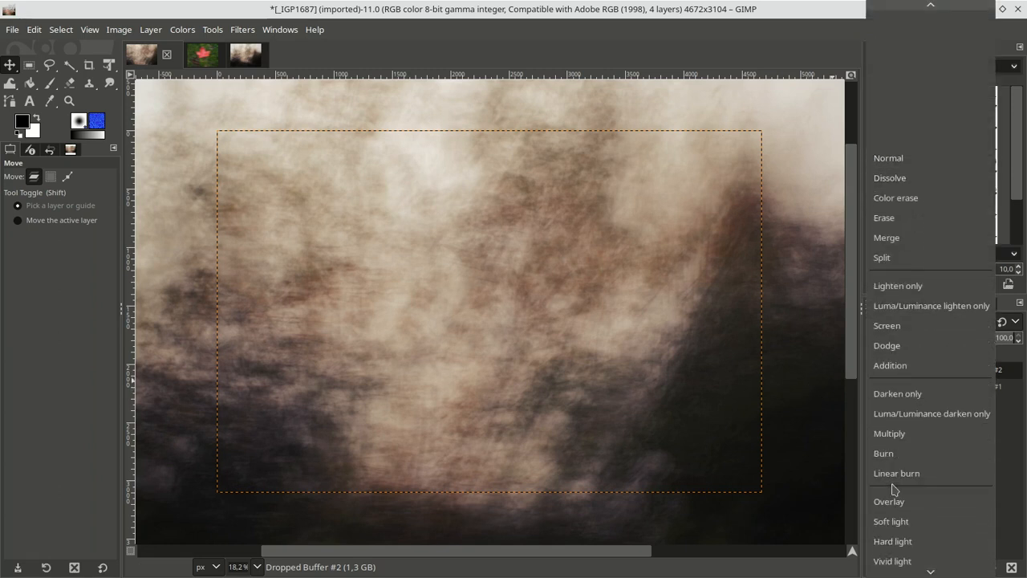
pyautogui.click(924, 509)
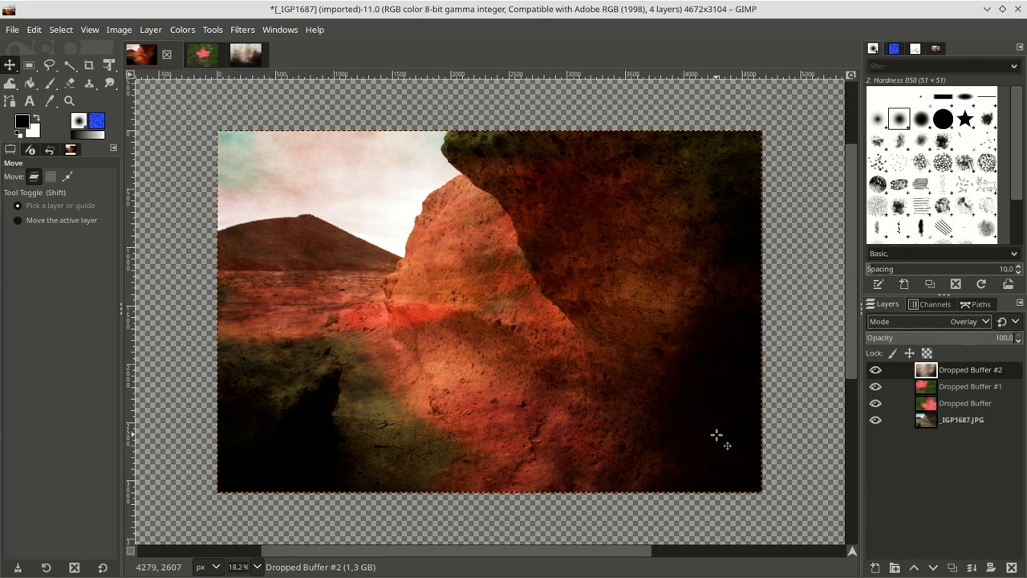
# Change the blend mode of the second leaf layer, Dropped Buffer #1, to Grain merge.
pyautogui.click(925, 388)
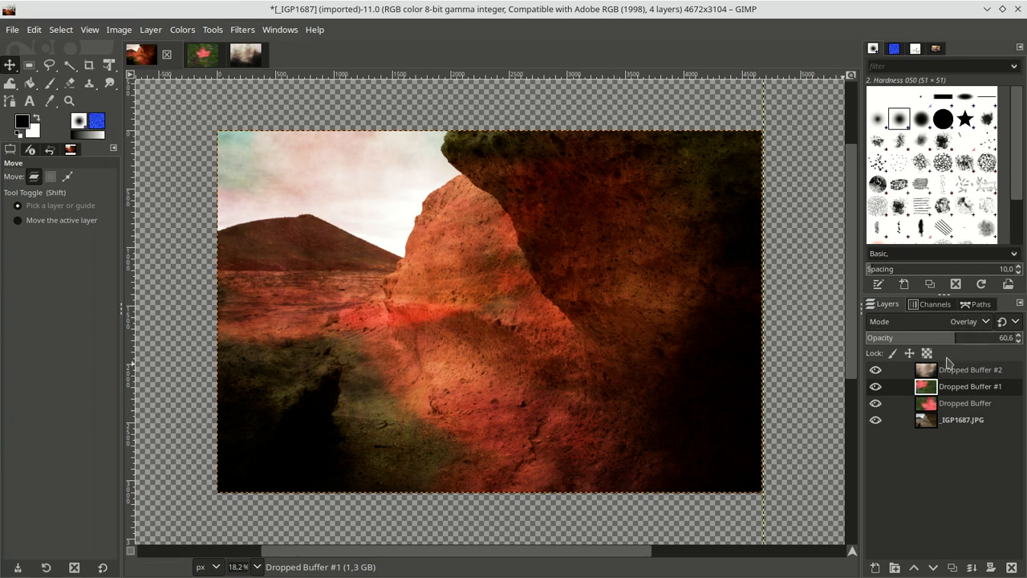
pyautogui.click(985, 322)
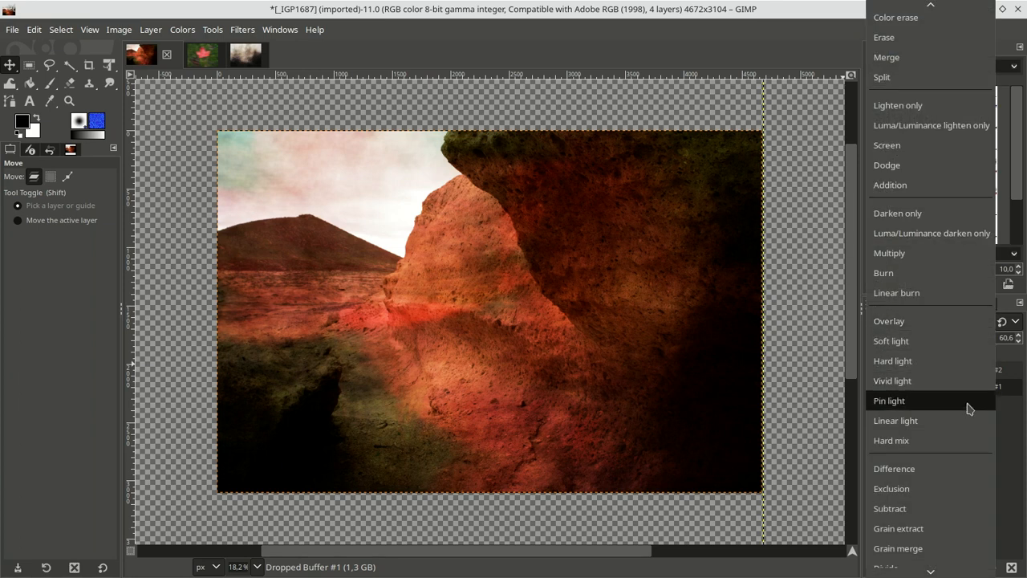
pyautogui.scroll(-3, 968, 397)
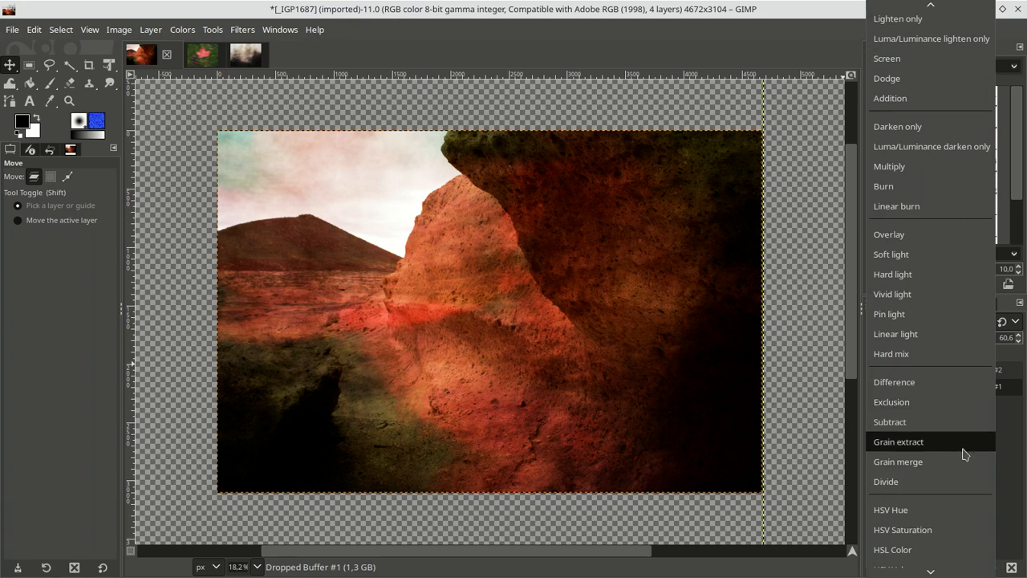
pyautogui.click(897, 462)
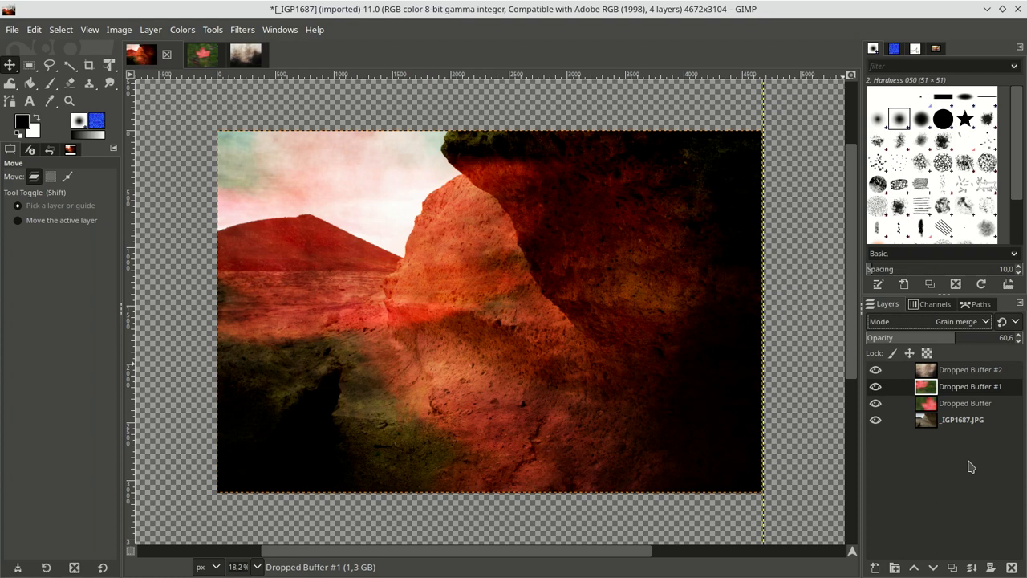
# Hide the two upper texture layers and move the lowest leaf layer slightly down and left over the rock.
pyautogui.click(928, 406)
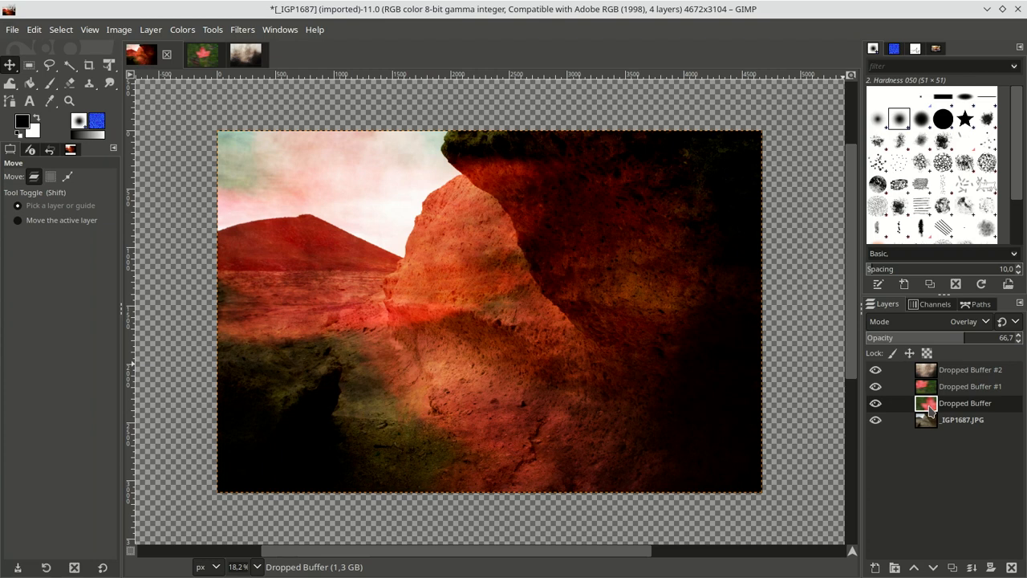
pyautogui.click(875, 370)
pyautogui.click(876, 386)
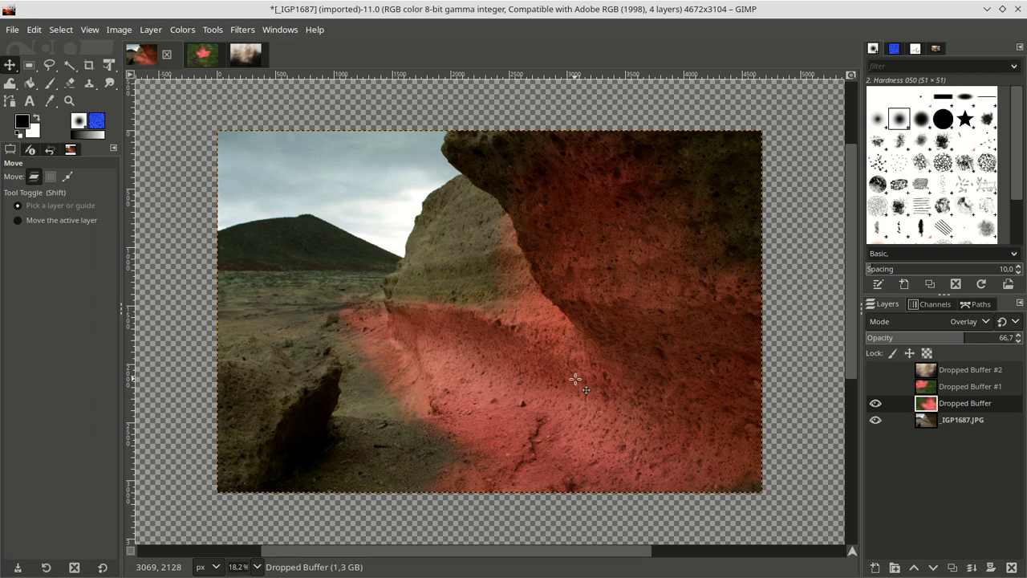
pyautogui.moveTo(575, 379); pyautogui.dragTo(568, 389)
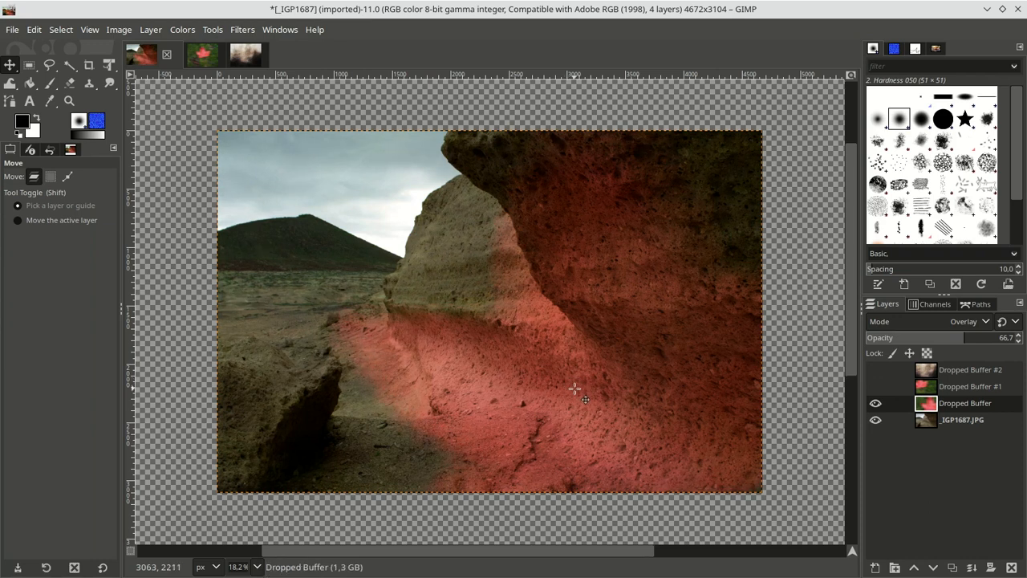
# Make both upper texture layers visible again and lower the opacity of Dropped Buffer #1 to 43.7.
pyautogui.click(876, 387)
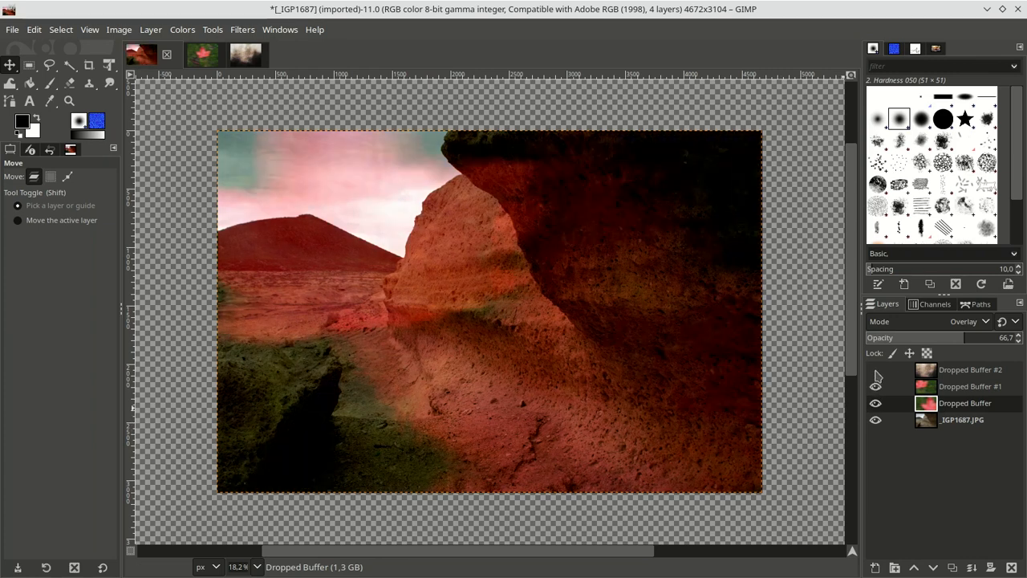
pyautogui.click(933, 389)
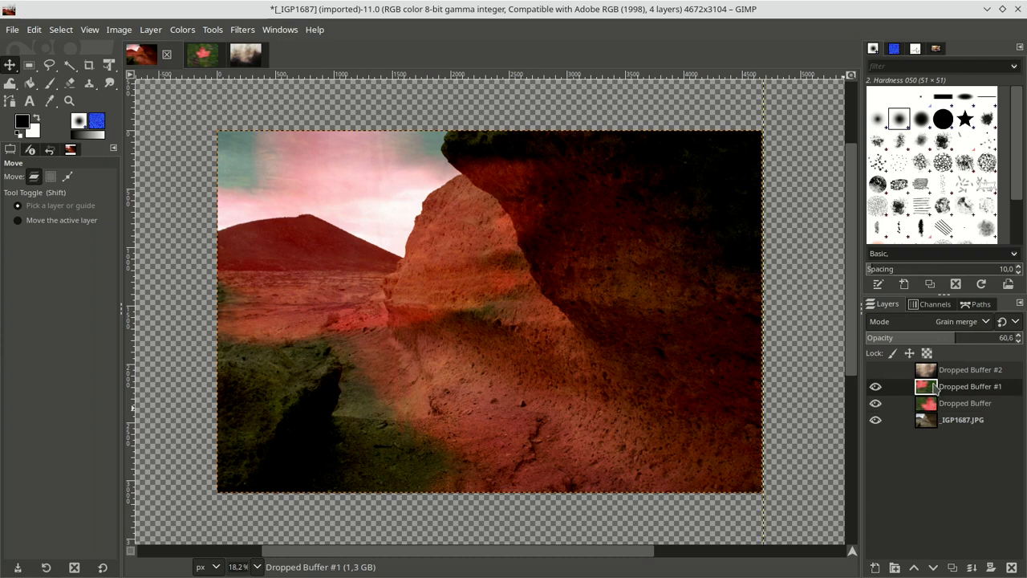
pyautogui.moveTo(954, 344); pyautogui.dragTo(941, 349)
pyautogui.click(930, 345)
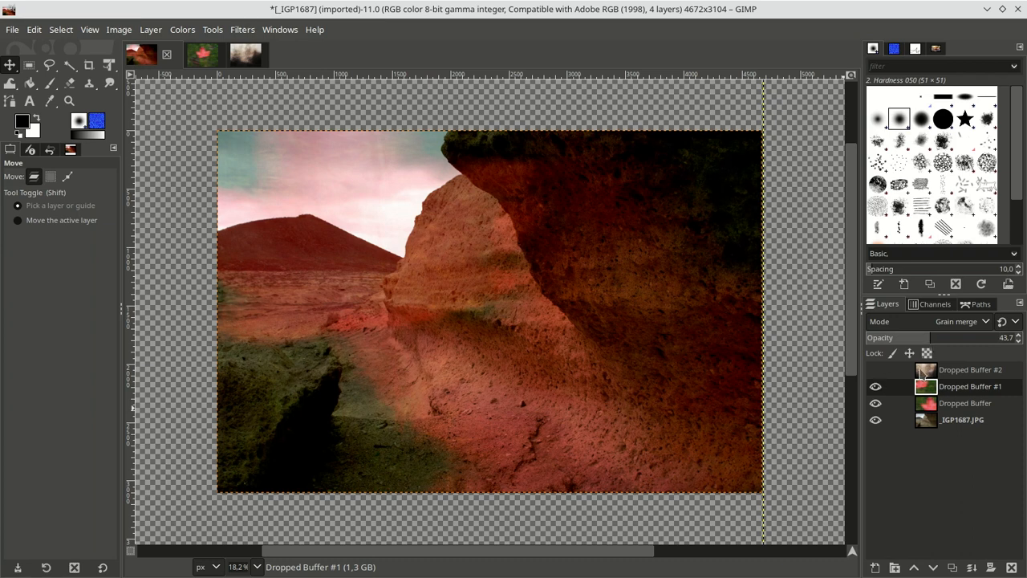
pyautogui.click(922, 372)
pyautogui.click(876, 371)
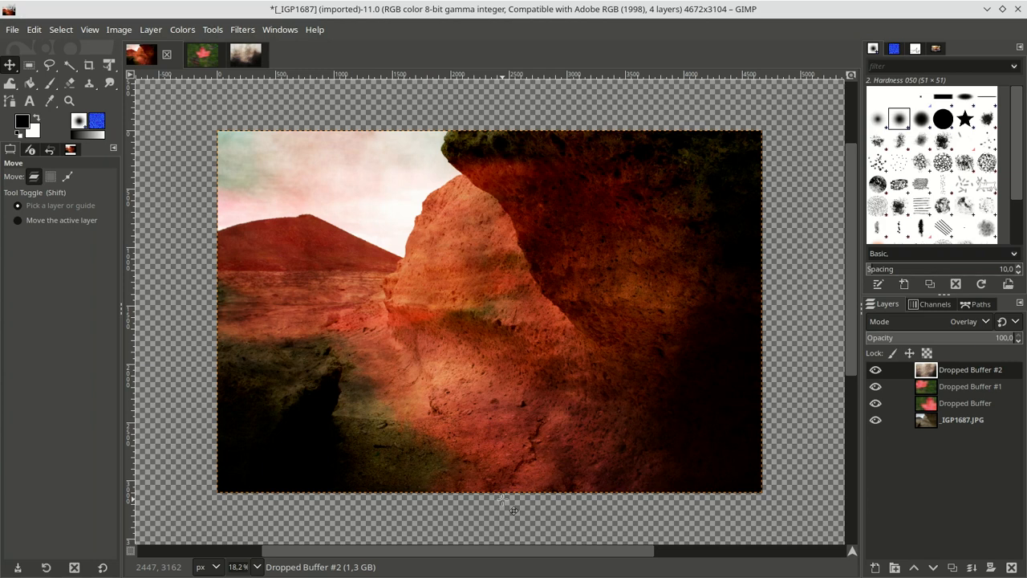
pyautogui.click(13, 30)
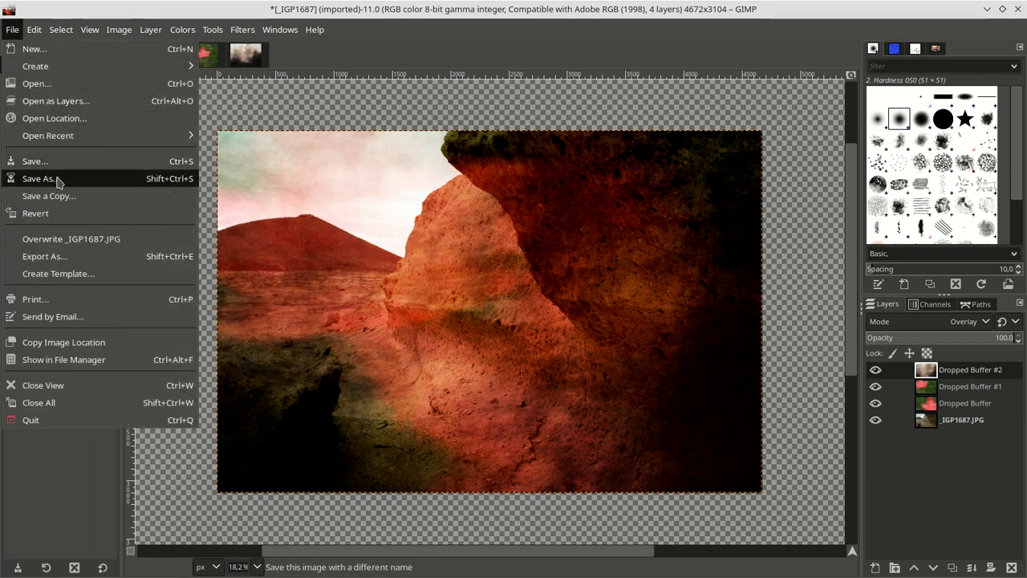
pyautogui.click(94, 188)
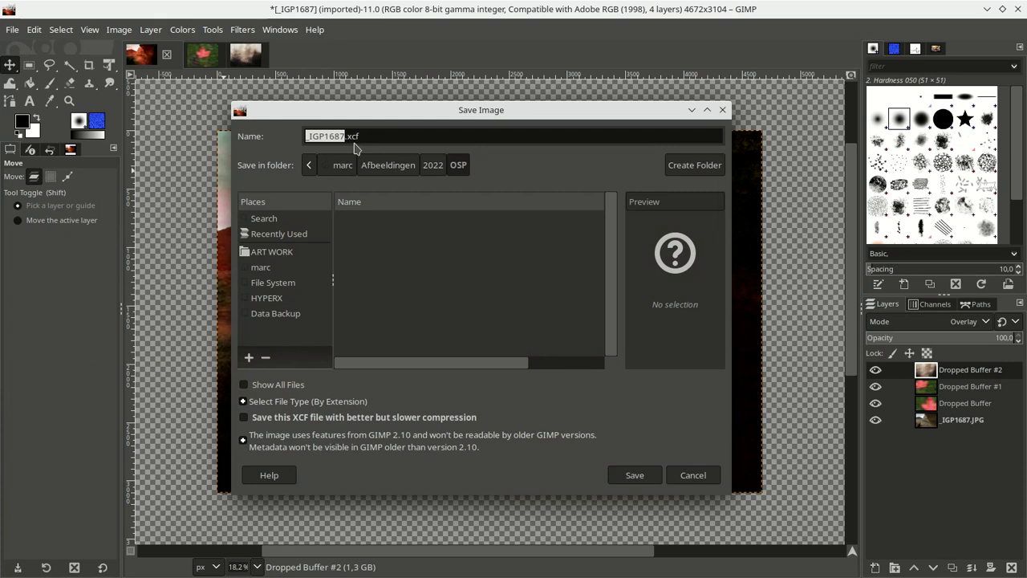
pyautogui.click(693, 475)
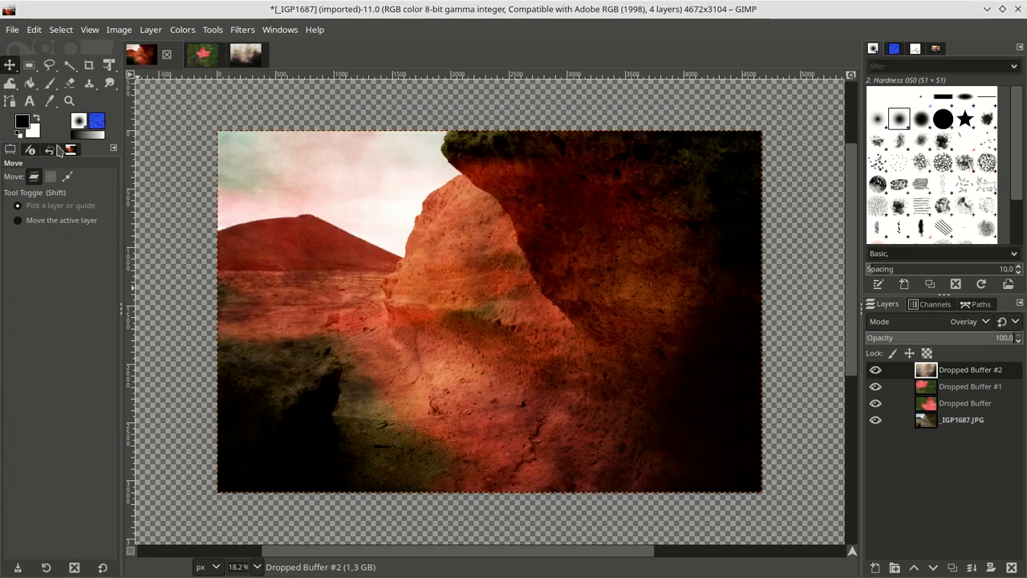
pyautogui.click(14, 31)
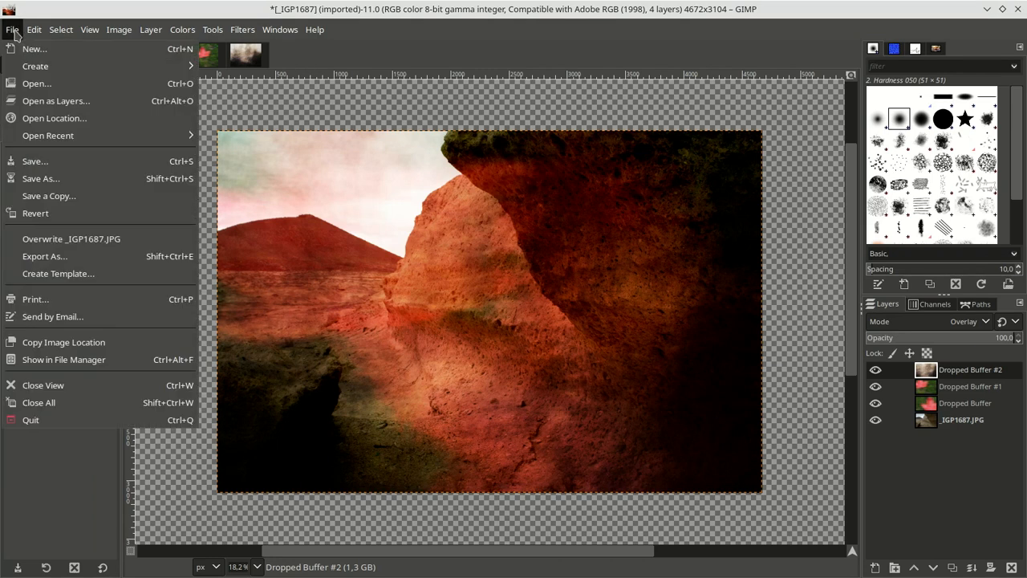
pyautogui.click(74, 263)
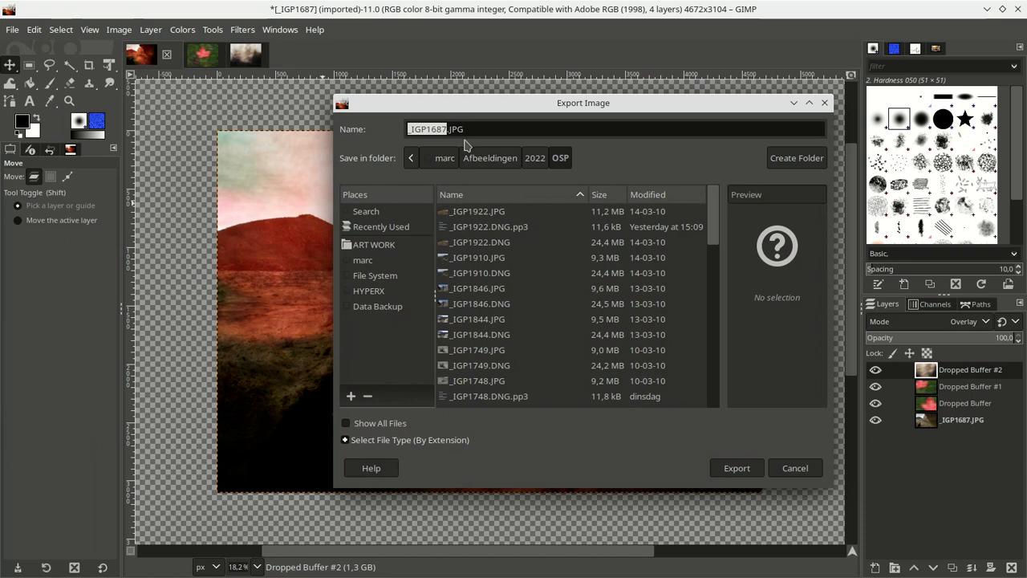
pyautogui.click(794, 468)
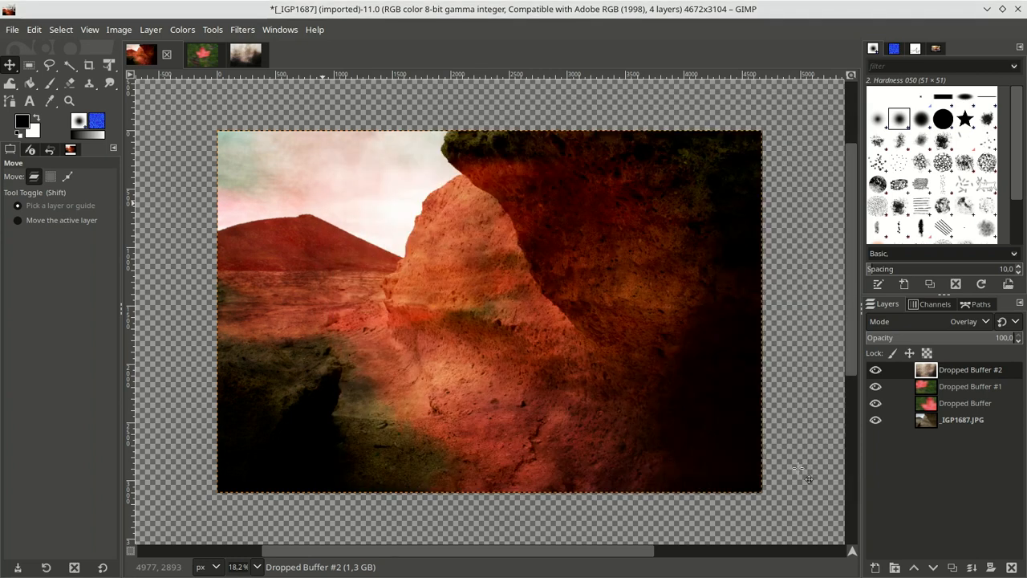
pyautogui.moveTo(815, 571)
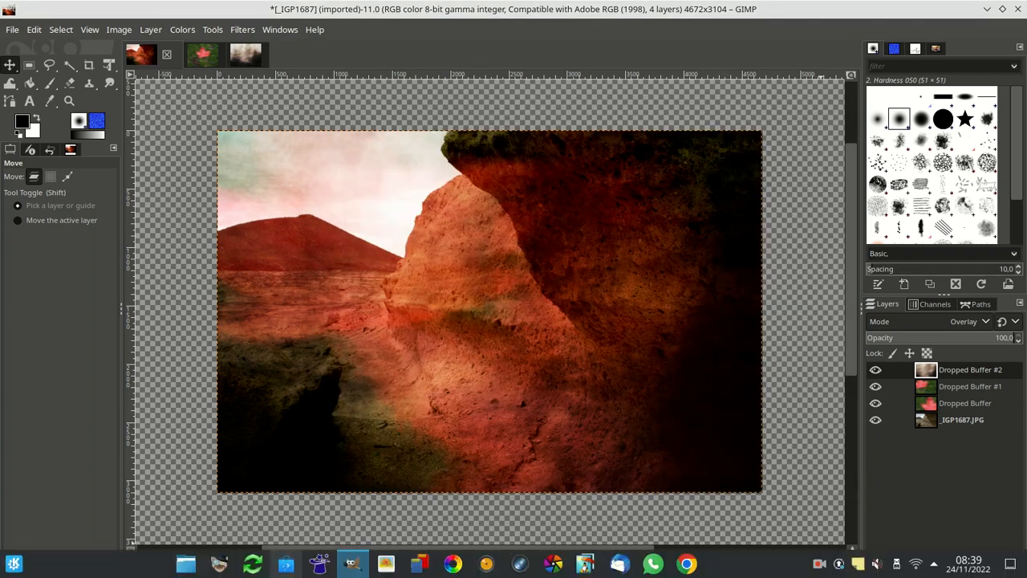